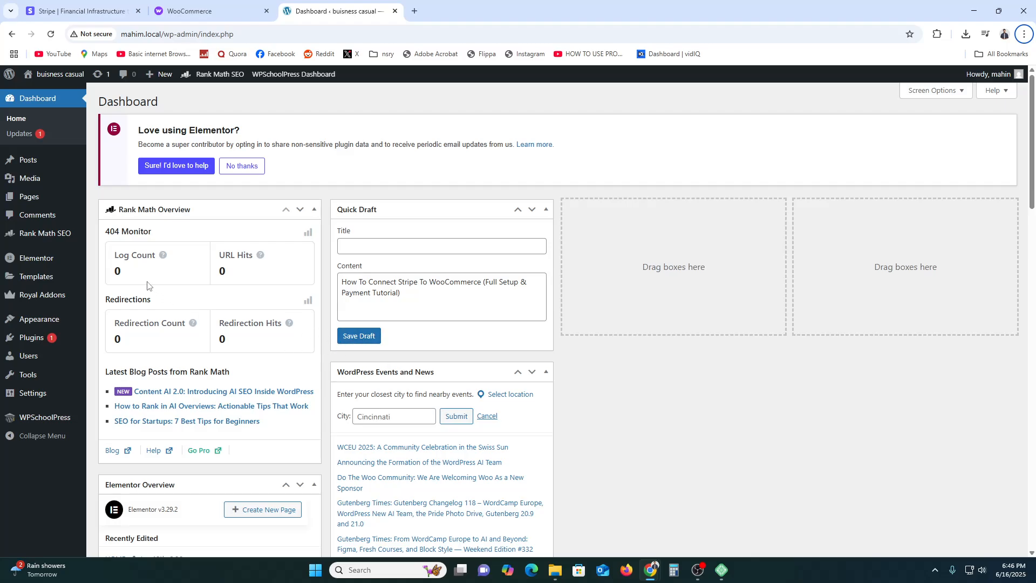
# Step: Open the WordPress site's front end in a new browser tab and look through the home page down to the skills section
pyautogui.moveTo(47, 189)
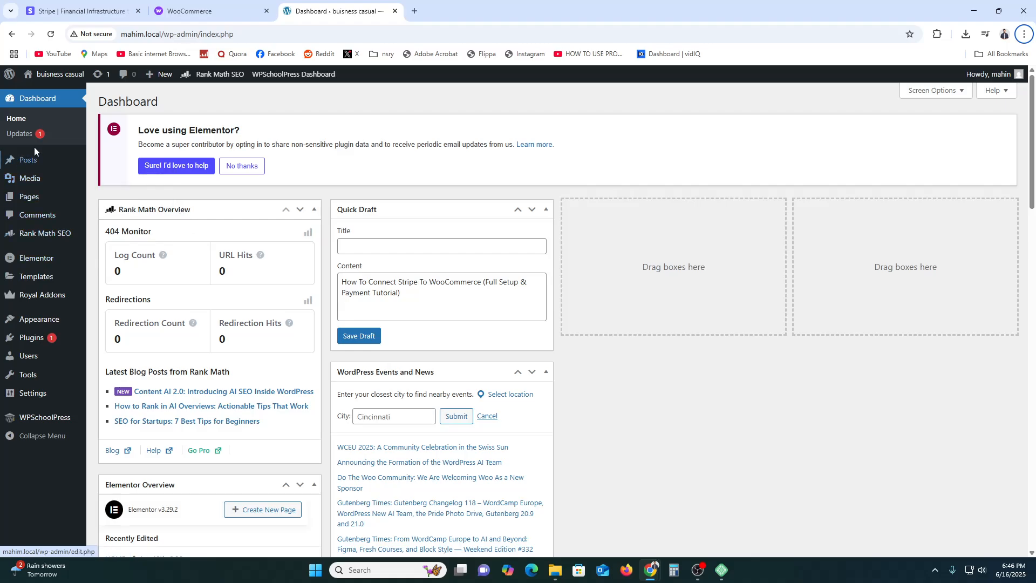
pyautogui.moveTo(54, 74)
pyautogui.rightClick(56, 93)
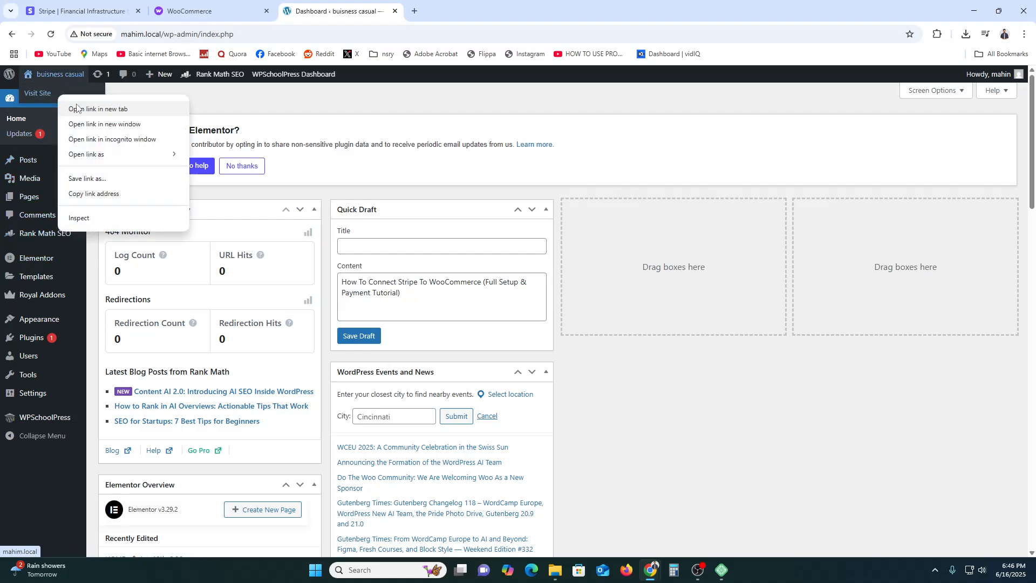
pyautogui.click(92, 103)
pyautogui.click(494, 10)
pyautogui.scroll(-5, 631, 359)
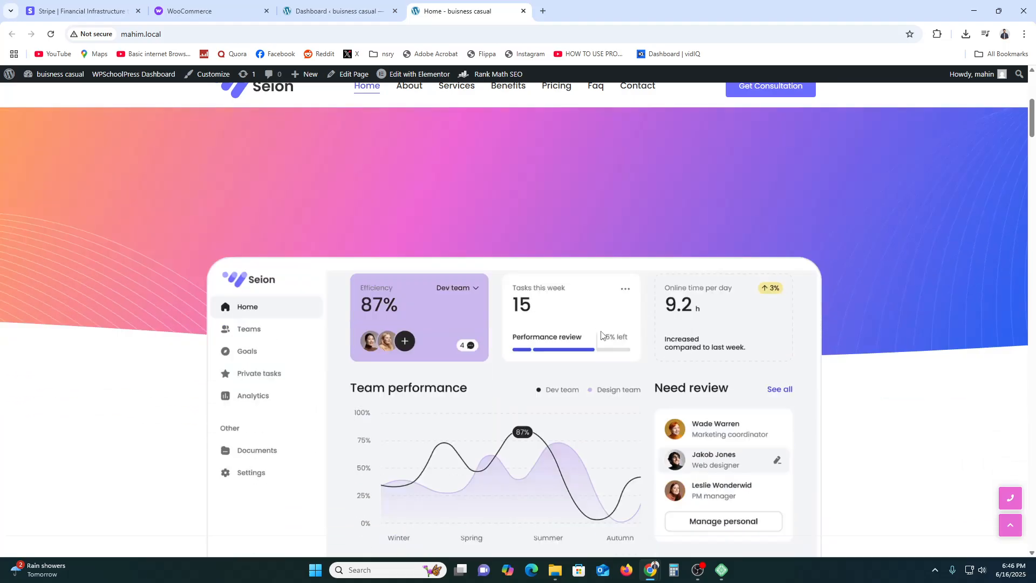
pyautogui.scroll(-15, 632, 359)
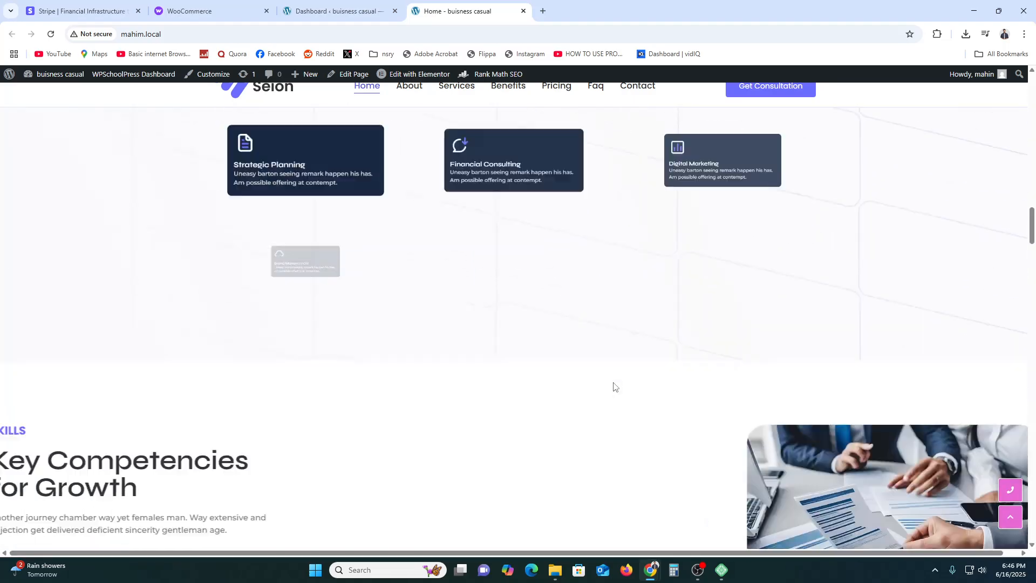
pyautogui.scroll(1, 613, 403)
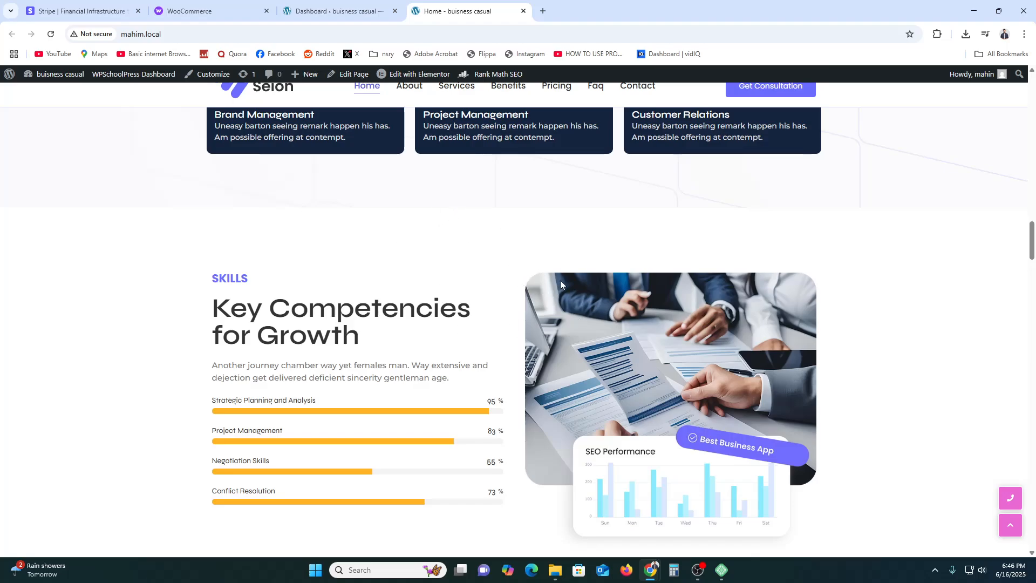
# Step: Switch to stripe.com and examine its homepage from the headline through the customer logos, Payments and Billing sections
pyautogui.click(65, 6)
pyautogui.click(127, 35)
pyautogui.click(127, 35)
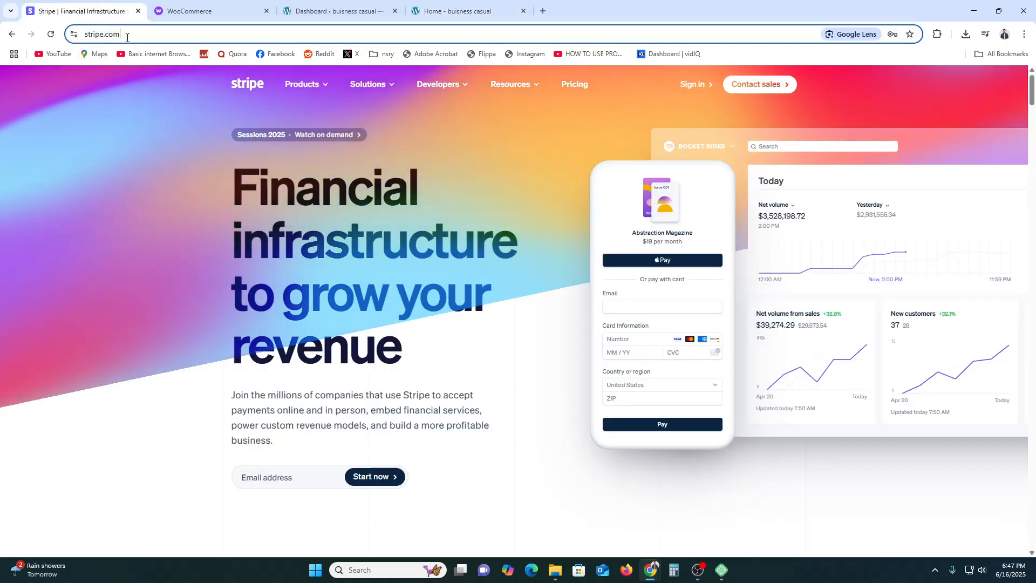
pyautogui.hotkey('ctrl', 'a')
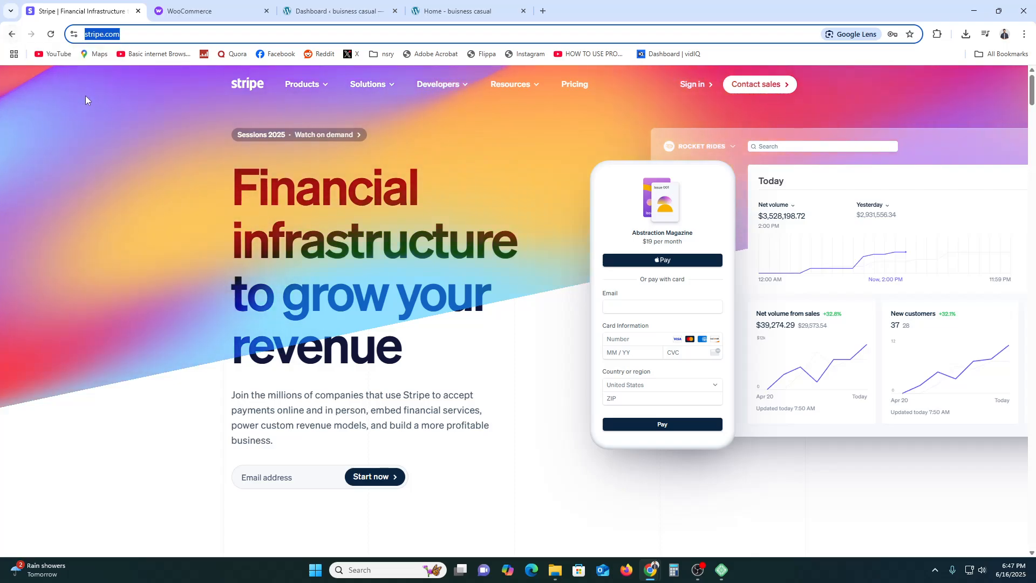
pyautogui.click(138, 162)
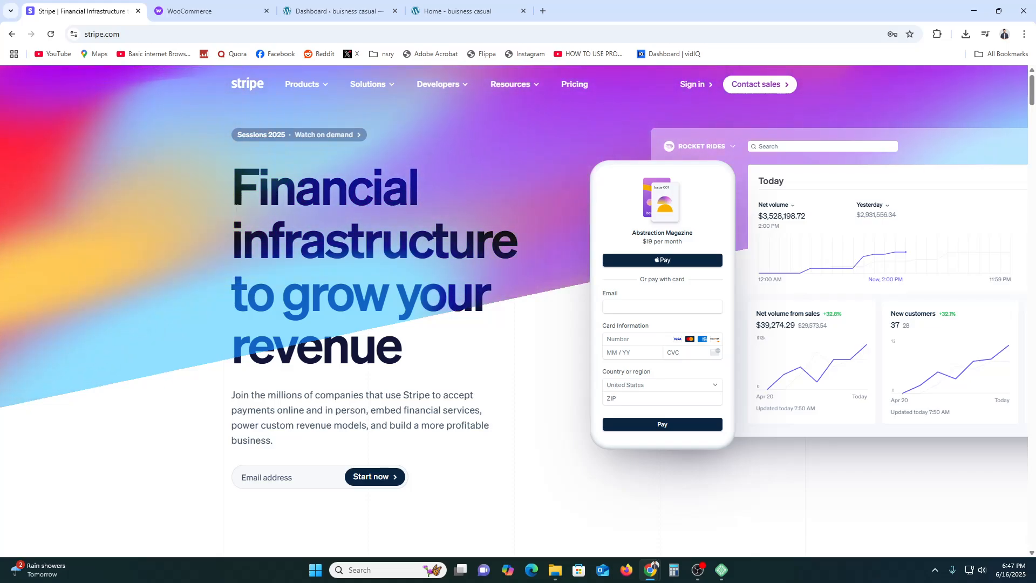
pyautogui.moveTo(233, 189); pyautogui.dragTo(419, 190)
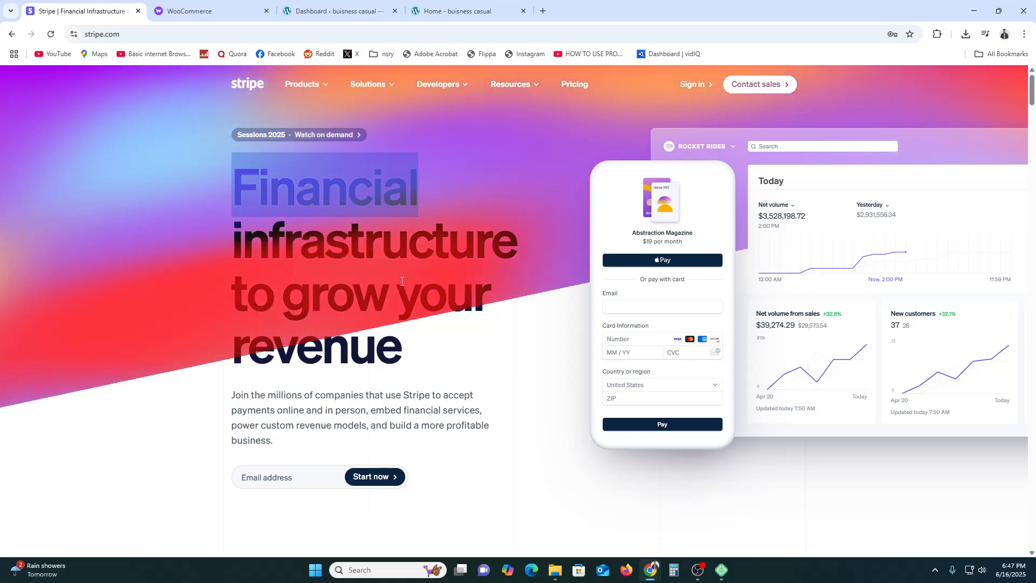
pyautogui.scroll(-2, 335, 343)
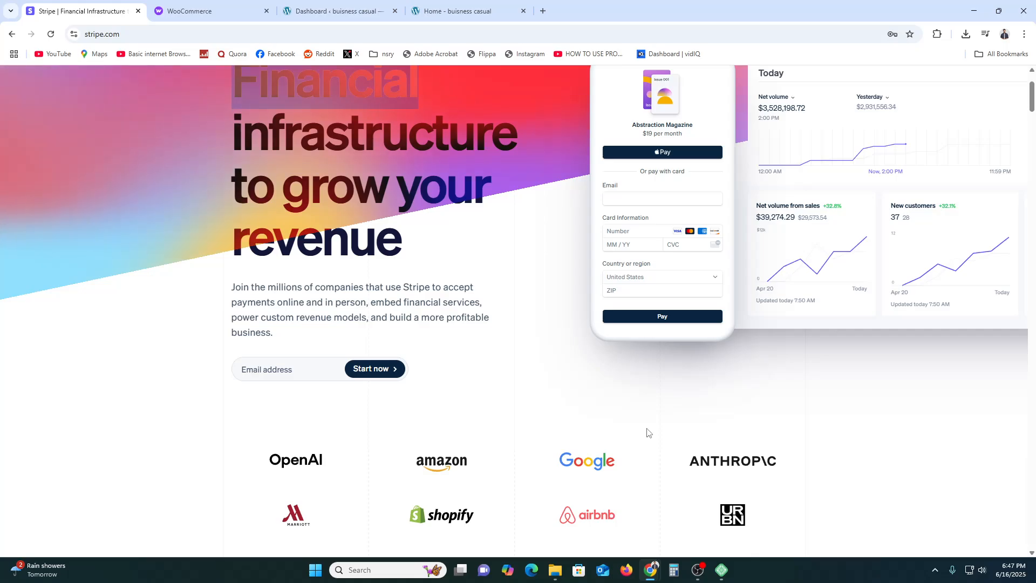
pyautogui.scroll(-2, 307, 518)
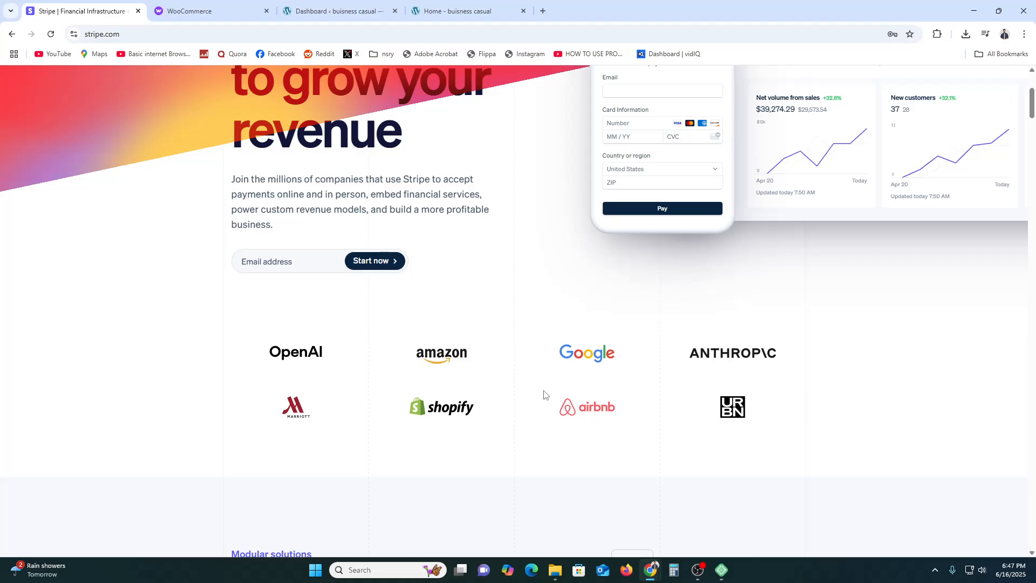
pyautogui.scroll(3, 658, 429)
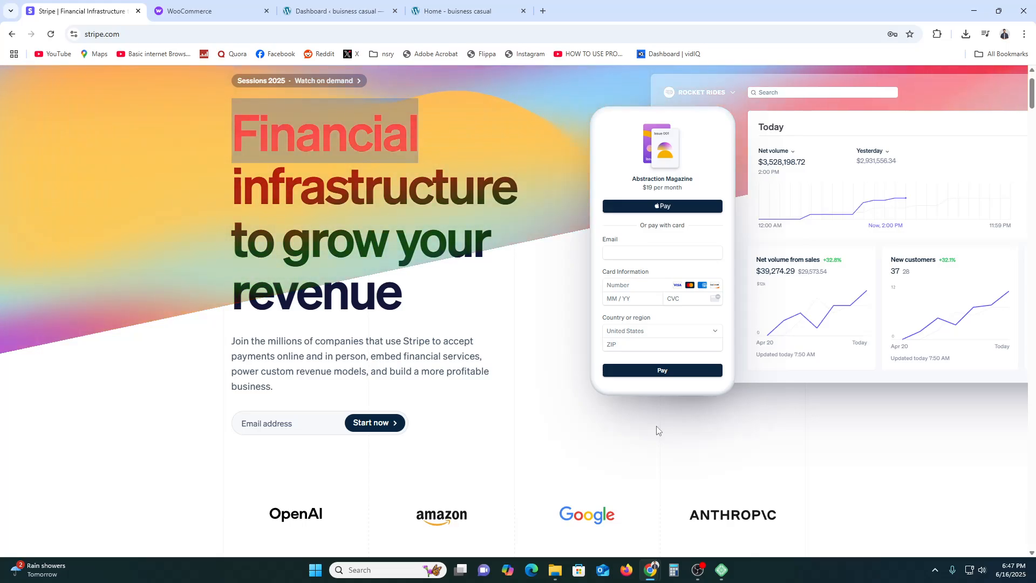
pyautogui.scroll(-12, 658, 427)
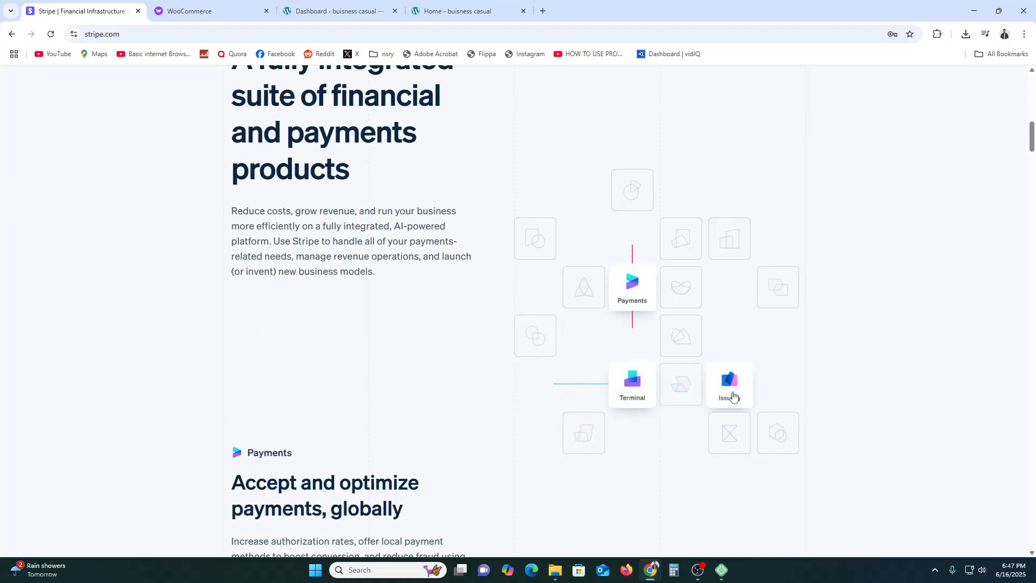
pyautogui.scroll(-1, 1033, 225)
pyautogui.scroll(-15, 1034, 225)
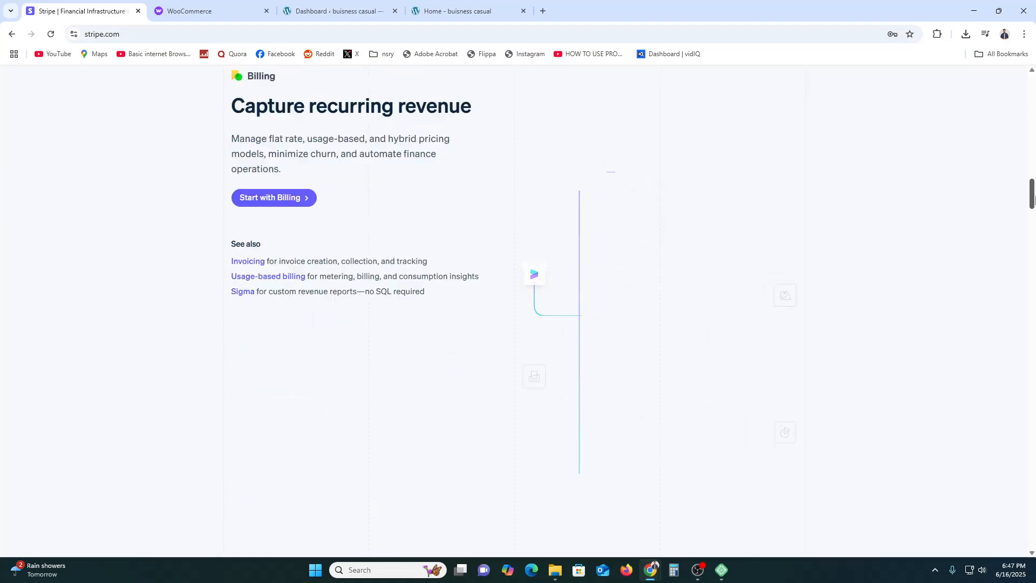
pyautogui.moveTo(1033, 249); pyautogui.dragTo(1034, 60)
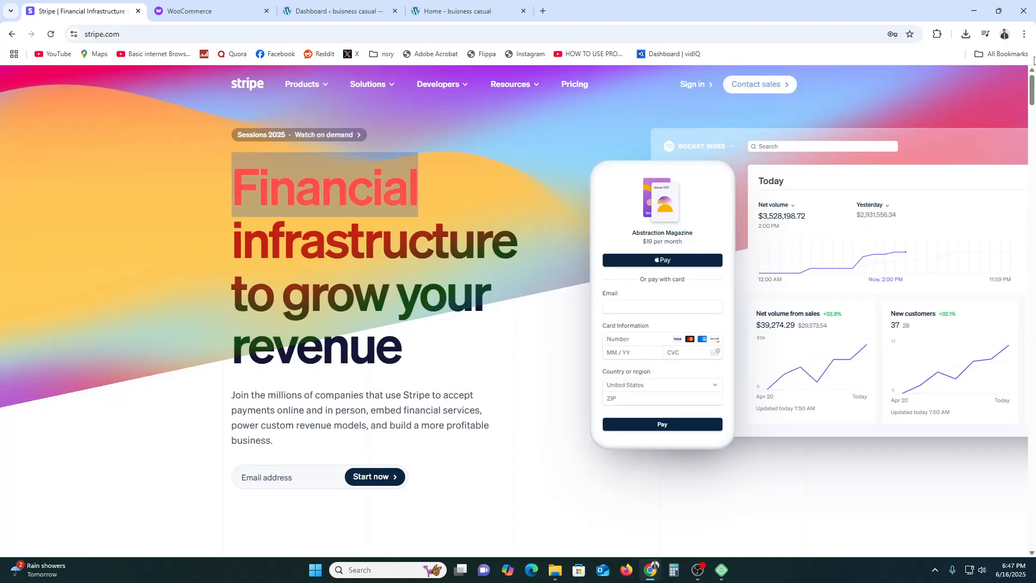
# Step: Start a Stripe registration from the homepage using the saved email address
pyautogui.click(290, 475)
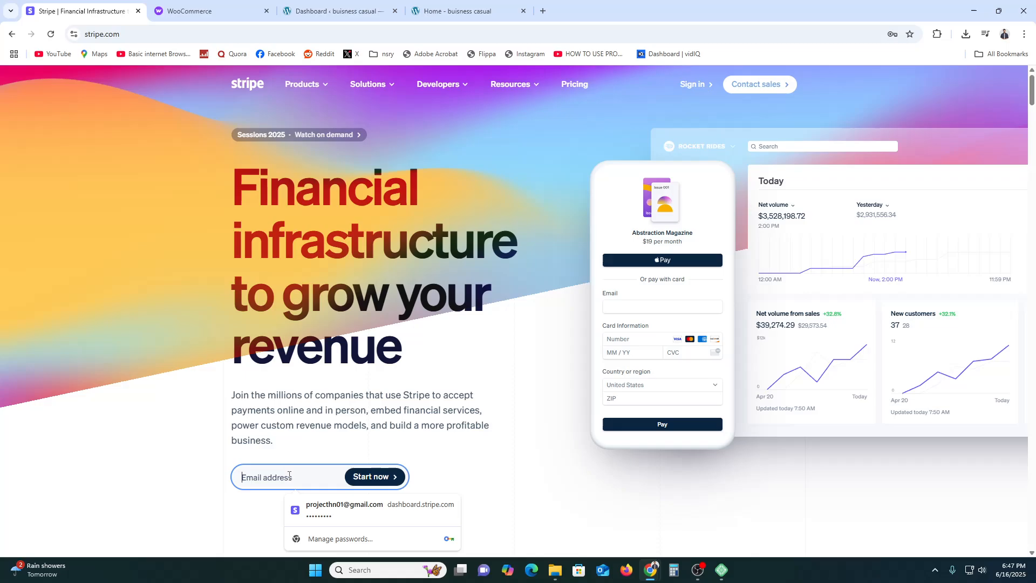
pyautogui.click(332, 509)
pyautogui.click(372, 476)
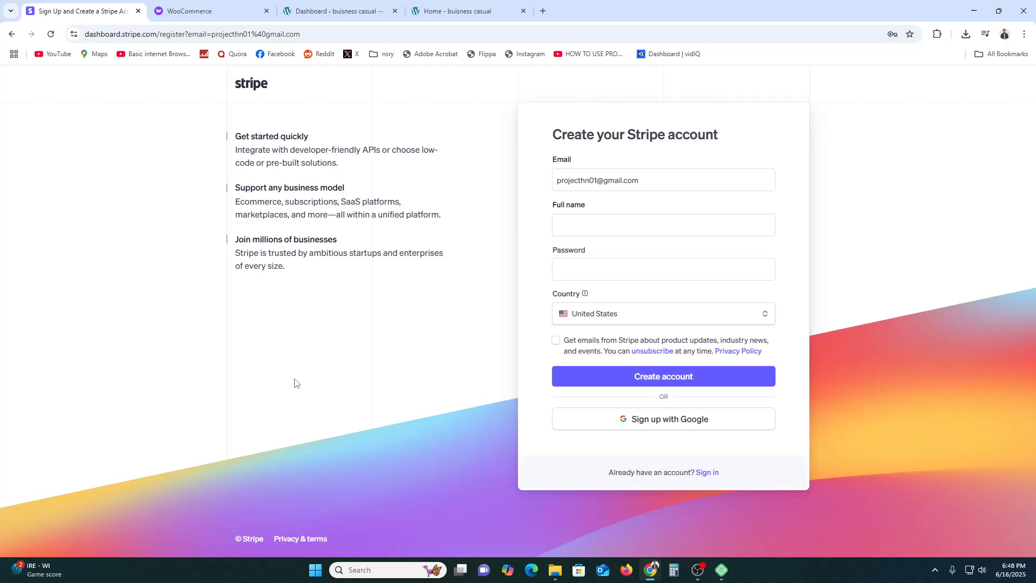
# Step: Try to sign in to an existing Stripe account with the saved email and password
pyautogui.click(710, 473)
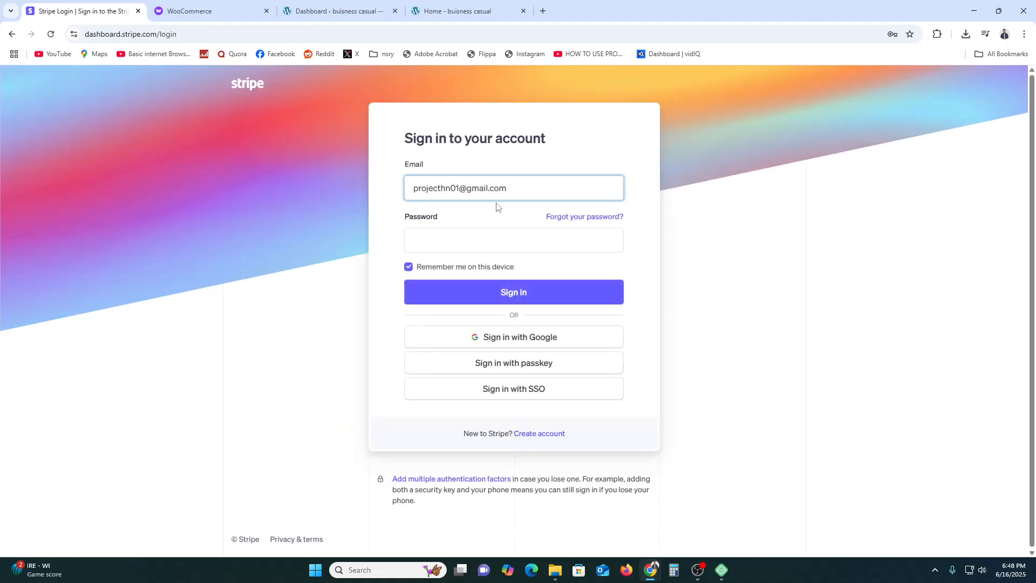
pyautogui.click(481, 238)
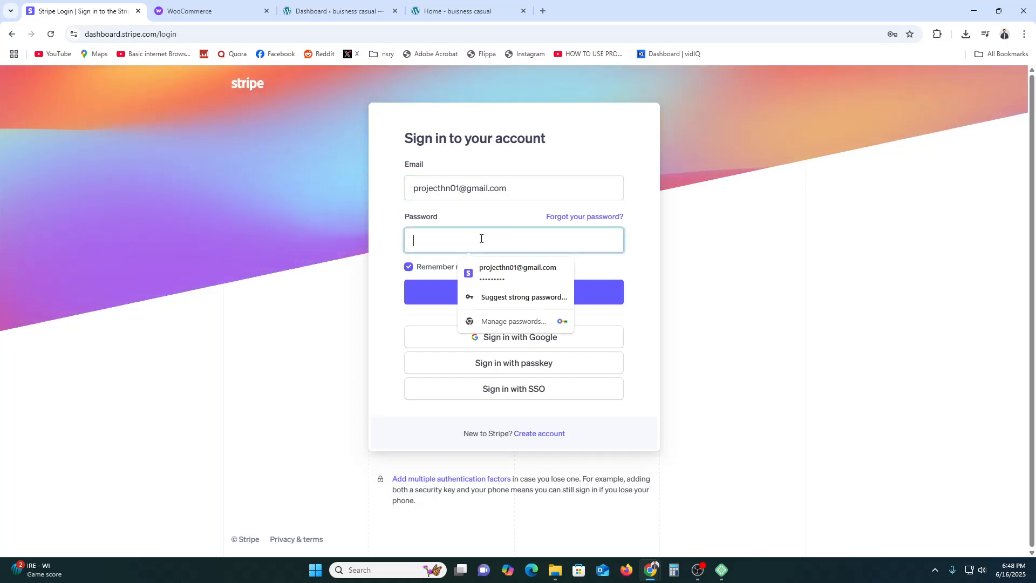
pyautogui.click(506, 270)
pyautogui.click(481, 298)
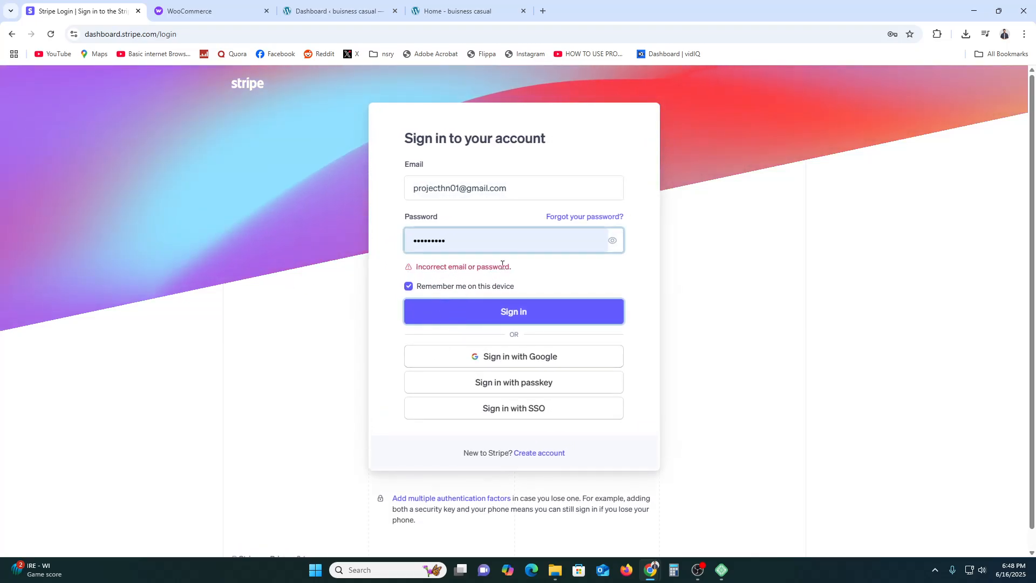
# Step: Return to Stripe account creation, authenticate with the saved Google account, and view the sandbox dashboard overview
pyautogui.click(528, 453)
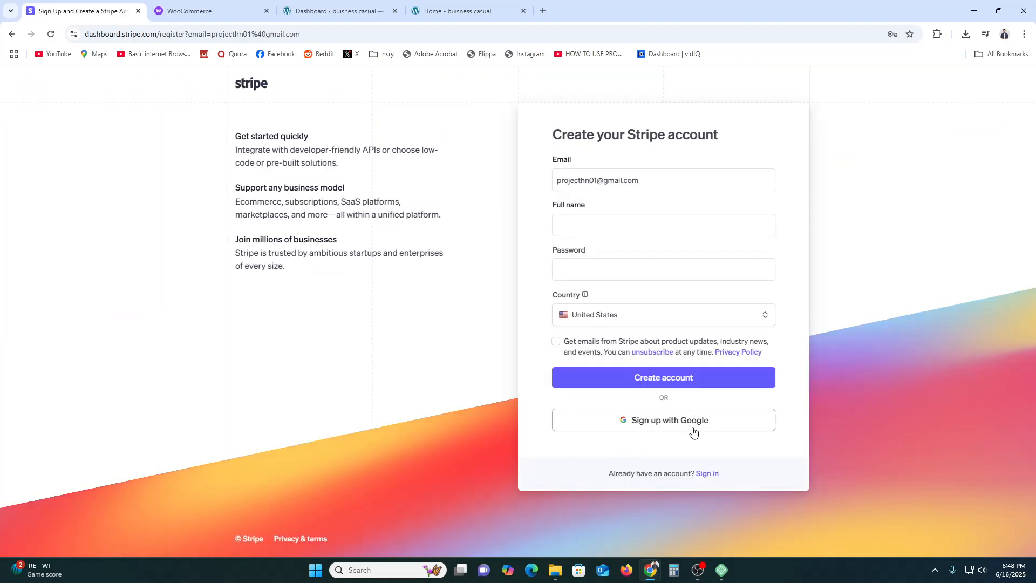
pyautogui.click(692, 429)
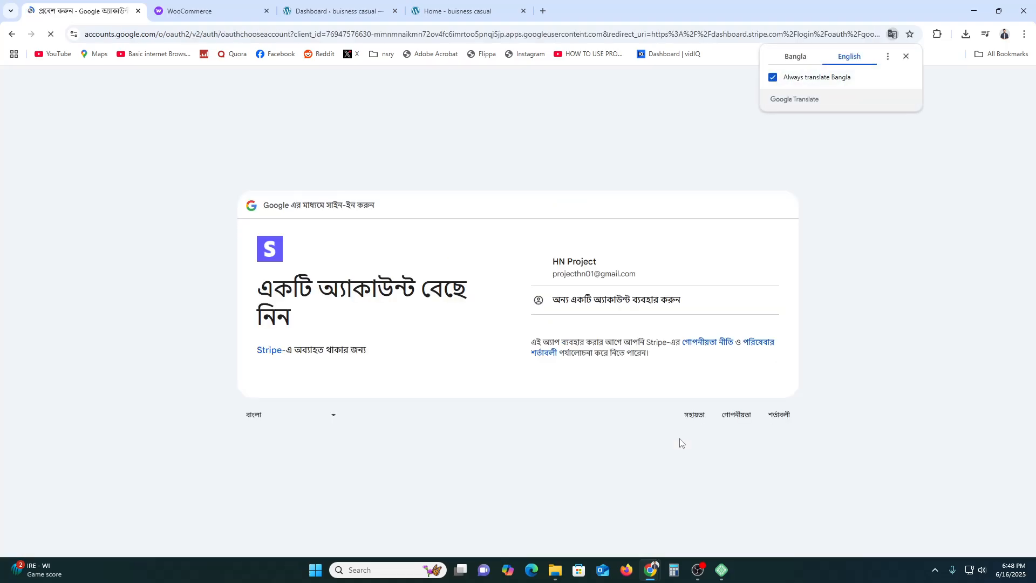
pyautogui.click(634, 270)
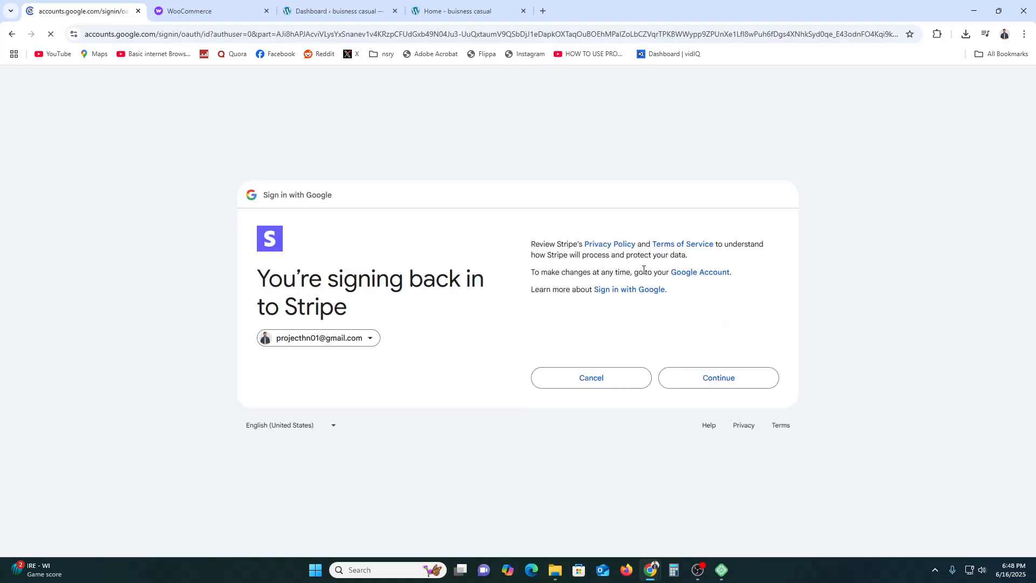
pyautogui.click(724, 384)
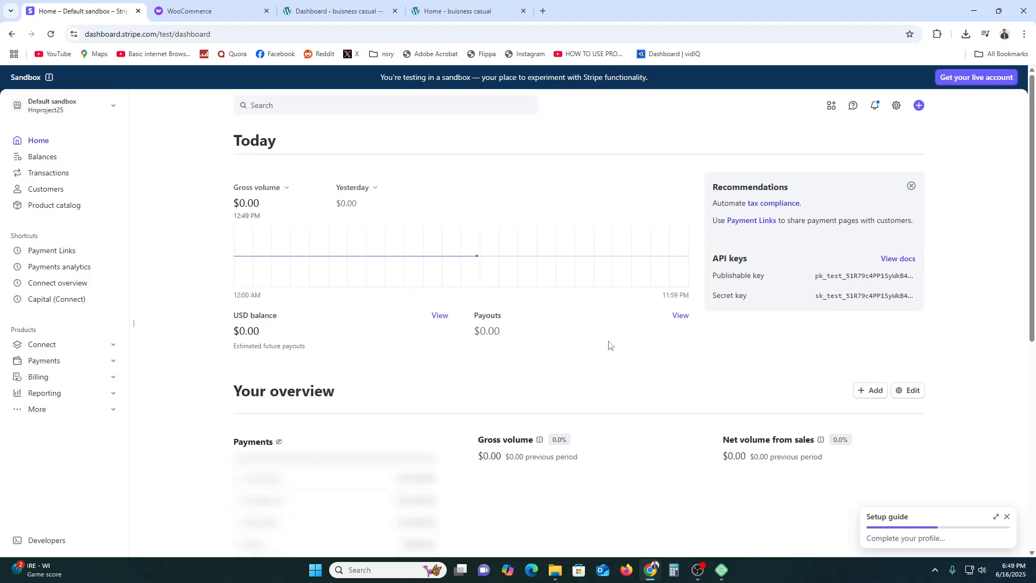
pyautogui.scroll(-5, 615, 367)
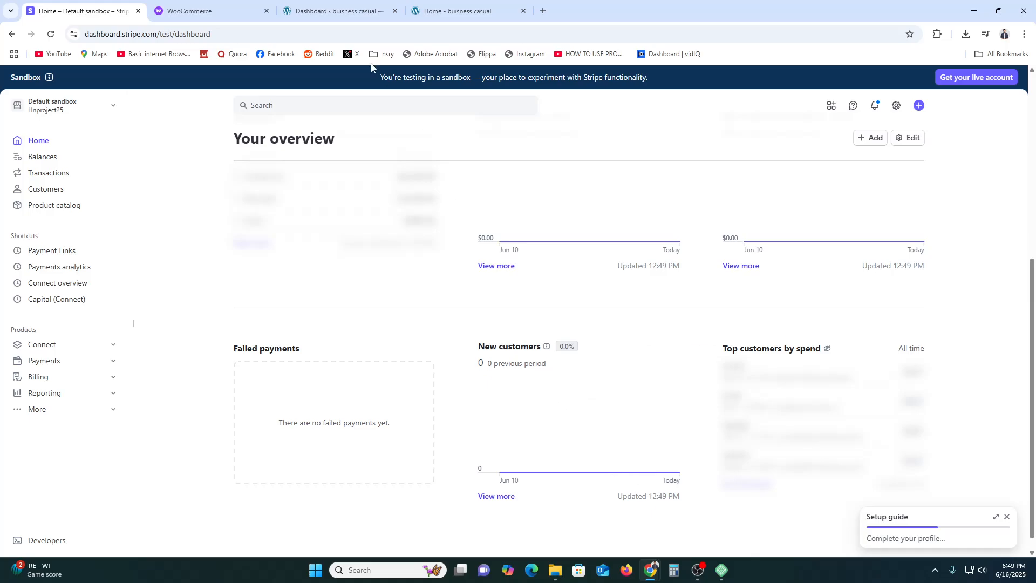
# Step: Switch to woocommerce.com, look over its homepage, and log in to the account with the saved Google account
pyautogui.click(216, 10)
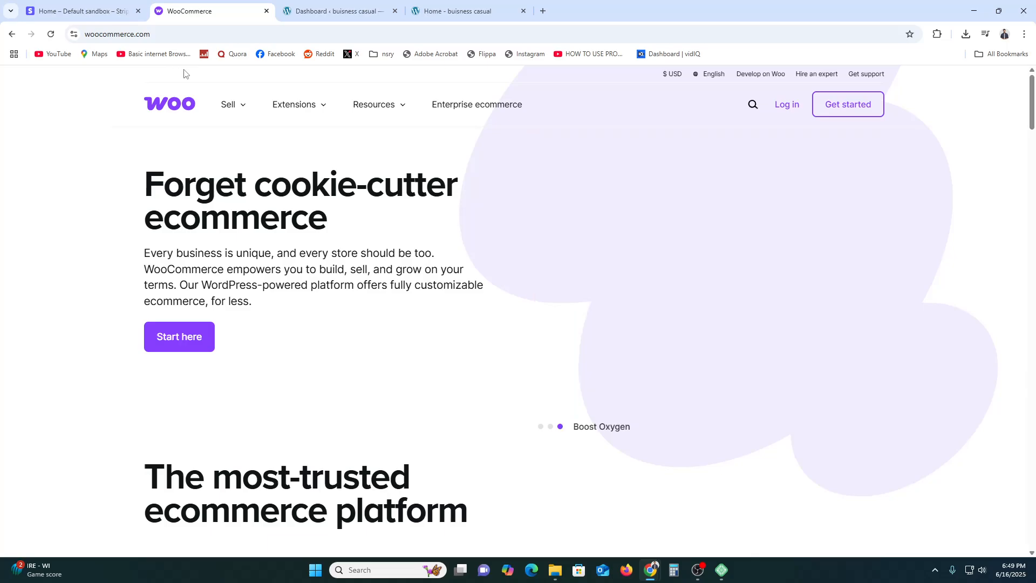
pyautogui.scroll(-4, 216, 237)
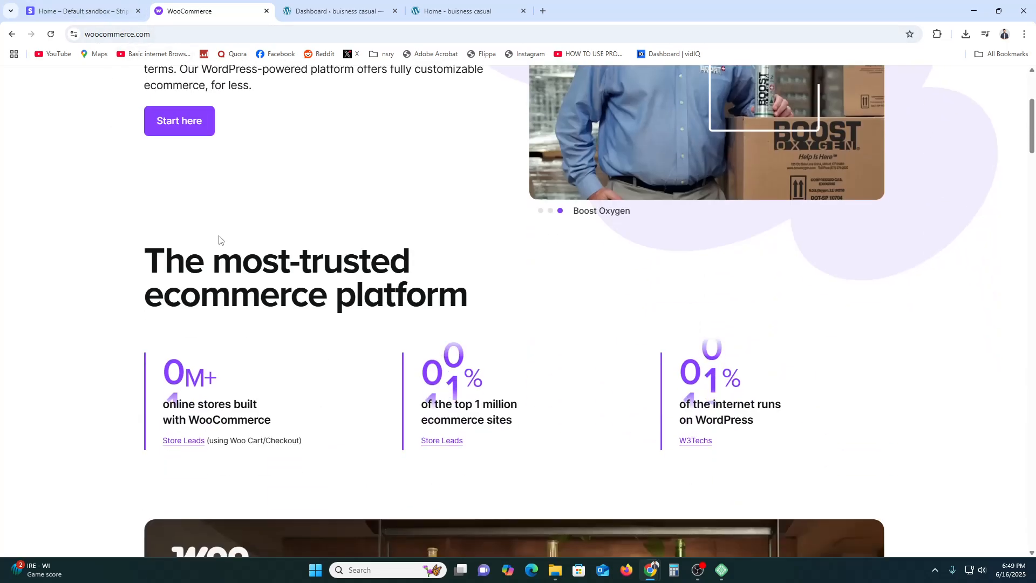
pyautogui.scroll(-2, 243, 270)
pyautogui.scroll(5, 270, 319)
pyautogui.scroll(1, 270, 319)
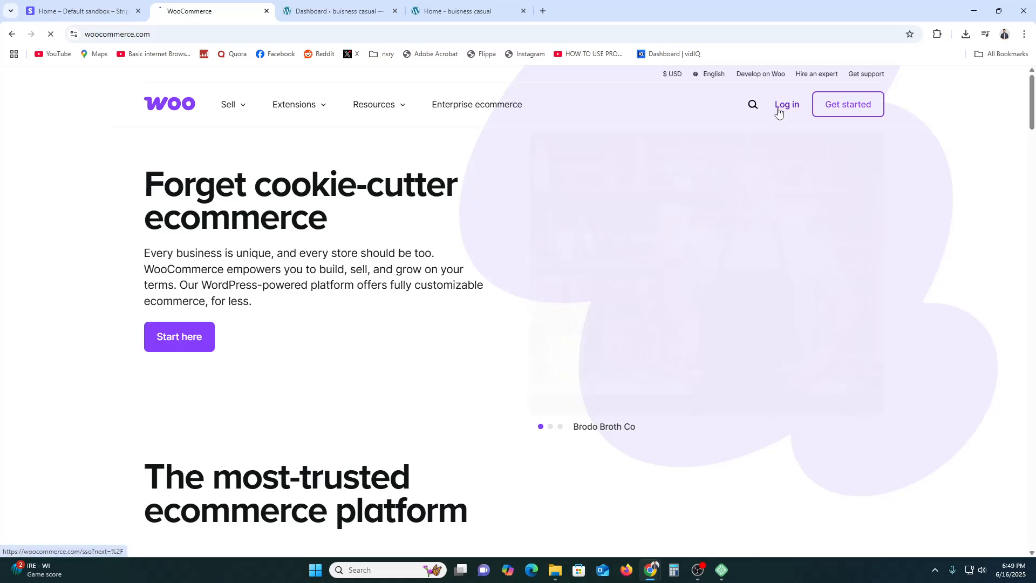
pyautogui.click(779, 111)
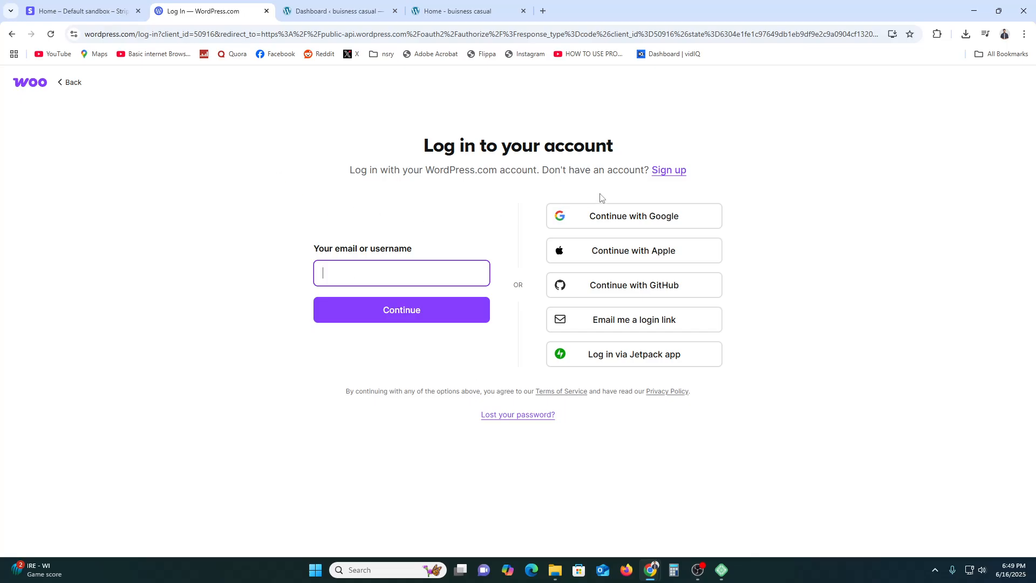
pyautogui.click(626, 228)
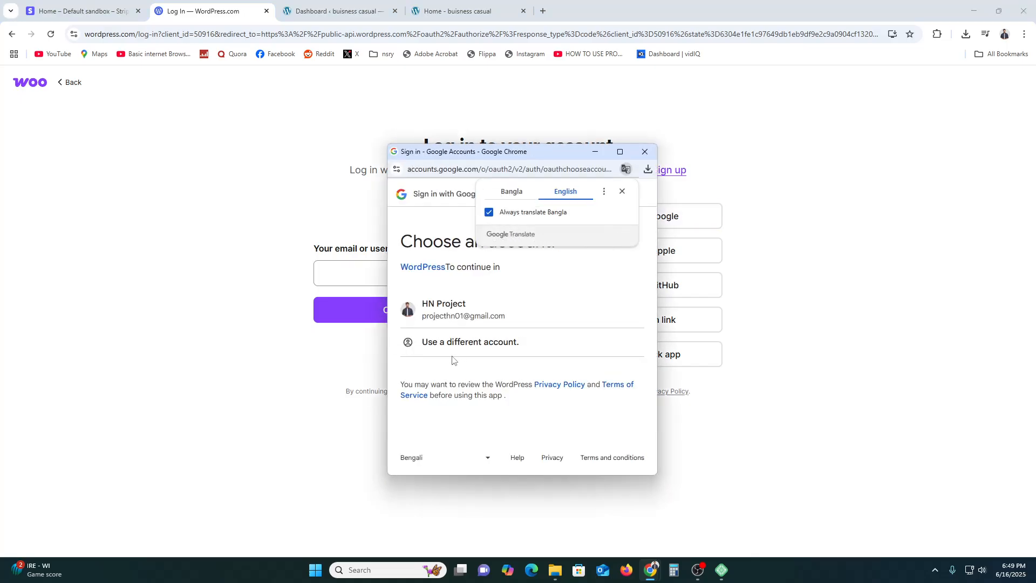
pyautogui.click(468, 318)
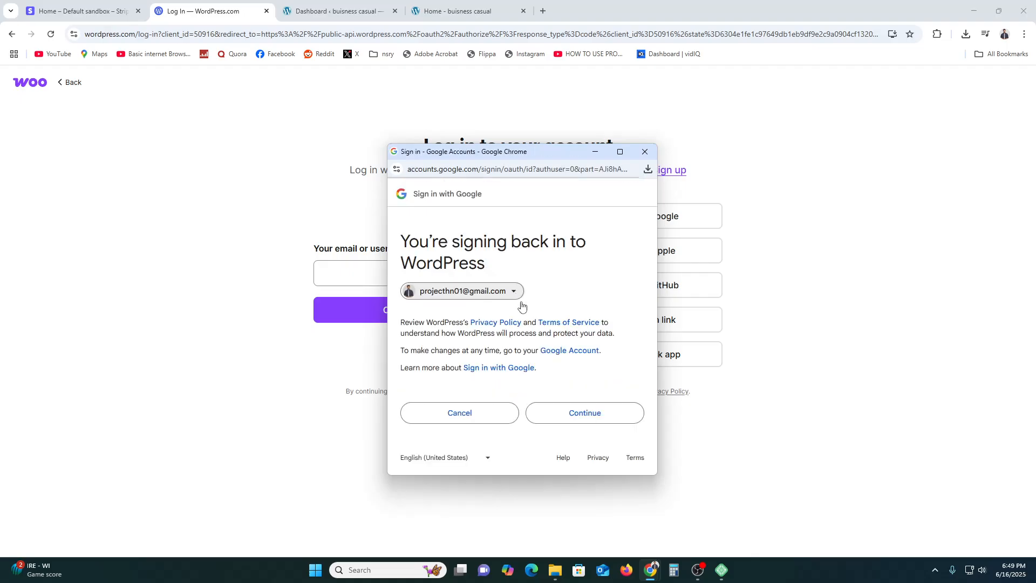
pyautogui.click(589, 416)
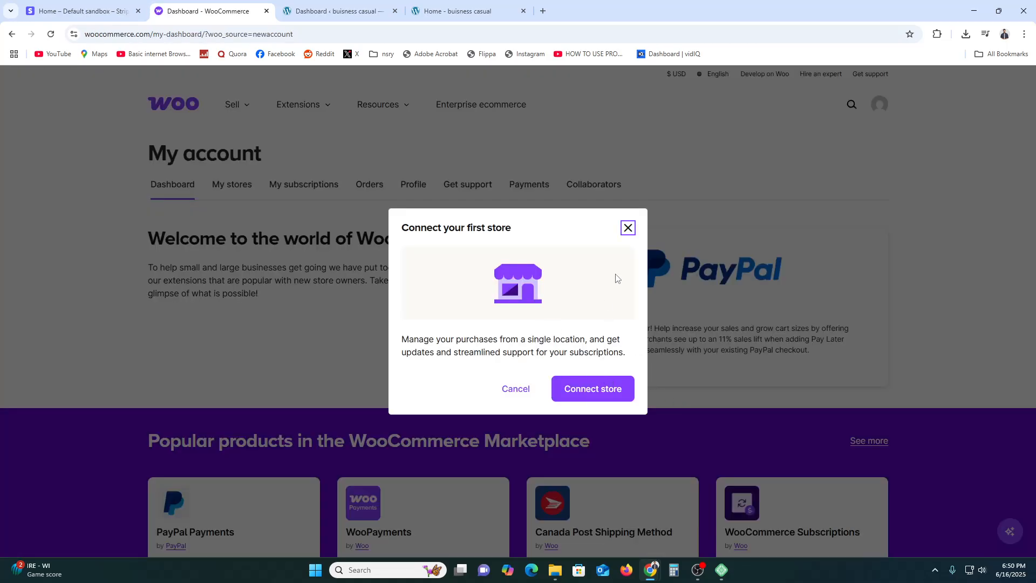
# Step: Decline connecting a first store and view the My stores and Orders pages of the WooCommerce account
pyautogui.click(516, 390)
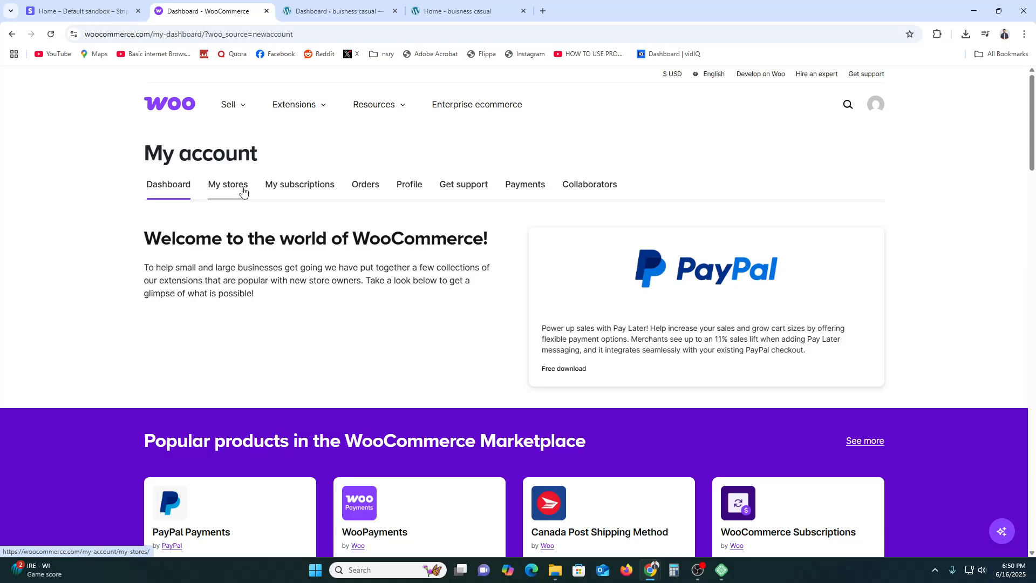
pyautogui.click(289, 190)
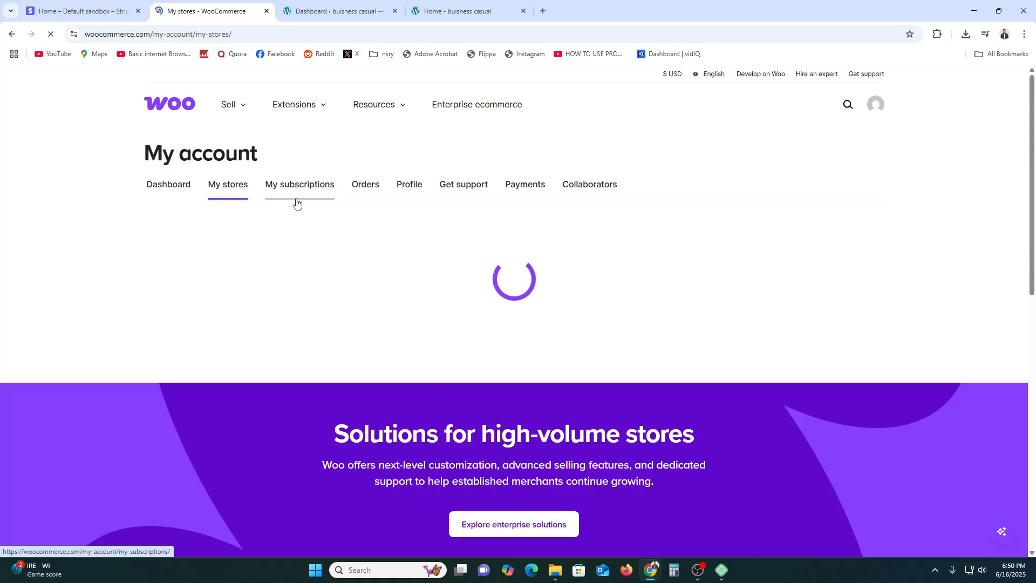
pyautogui.click(372, 190)
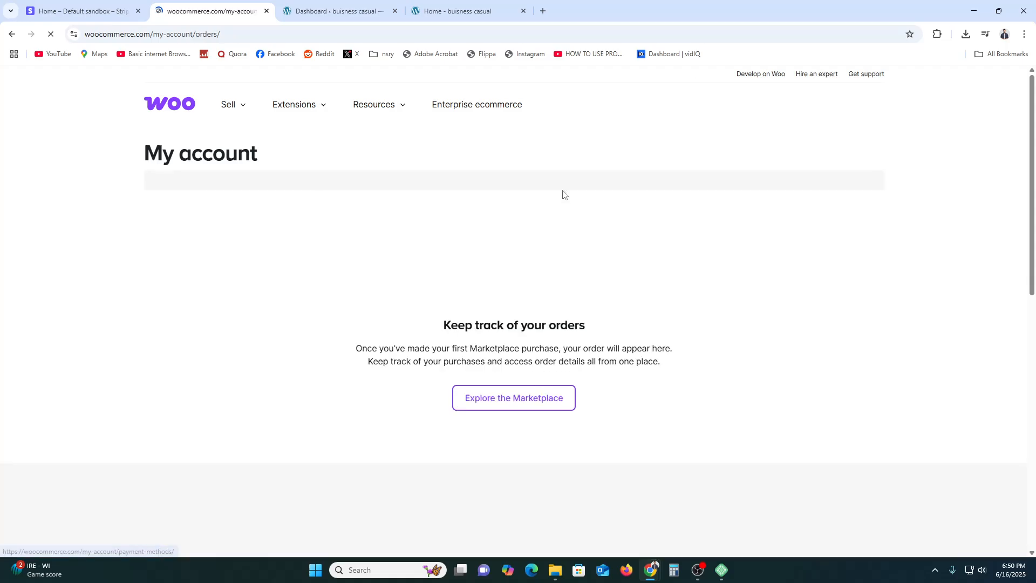
# Step: View the WooCommerce account's Profile page and look over the form for adding a card or PayPal payment method
pyautogui.click(416, 196)
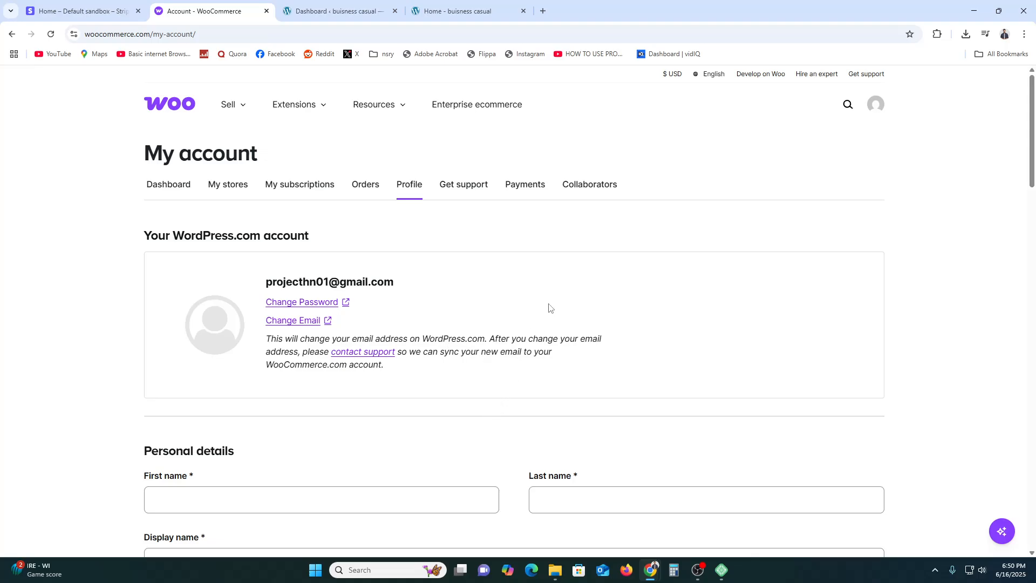
pyautogui.click(537, 200)
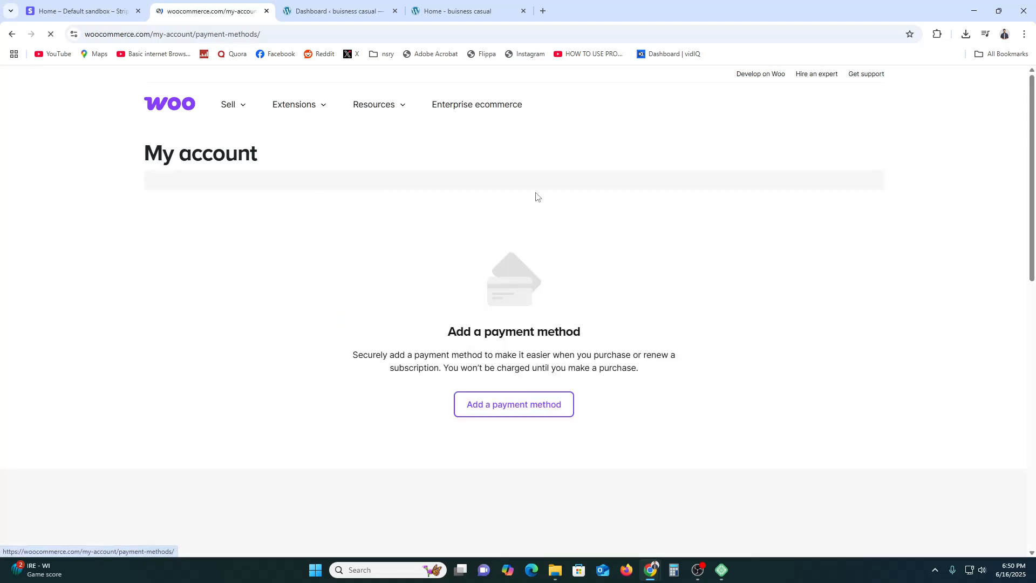
pyautogui.click(543, 406)
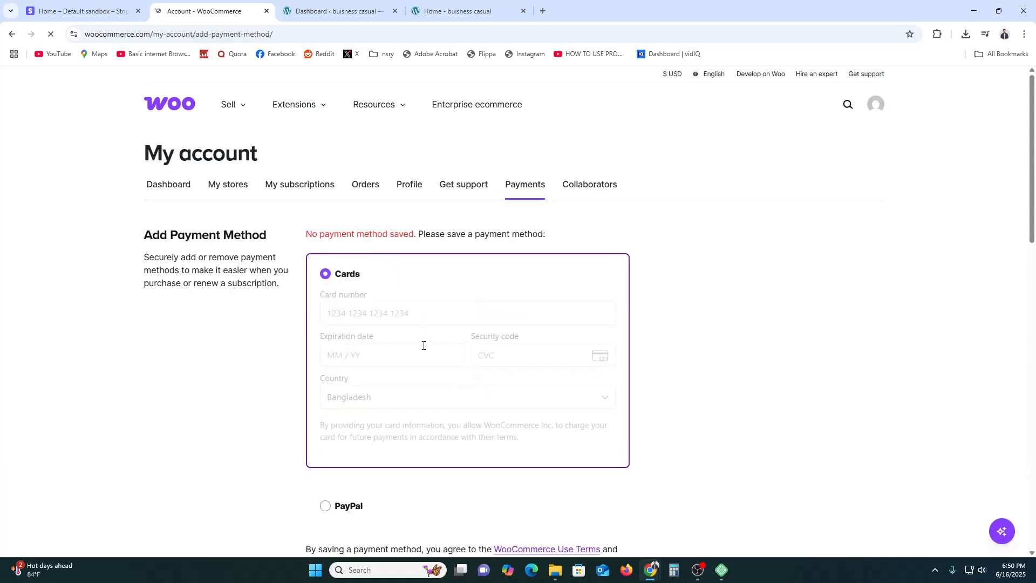
pyautogui.scroll(-2, 441, 356)
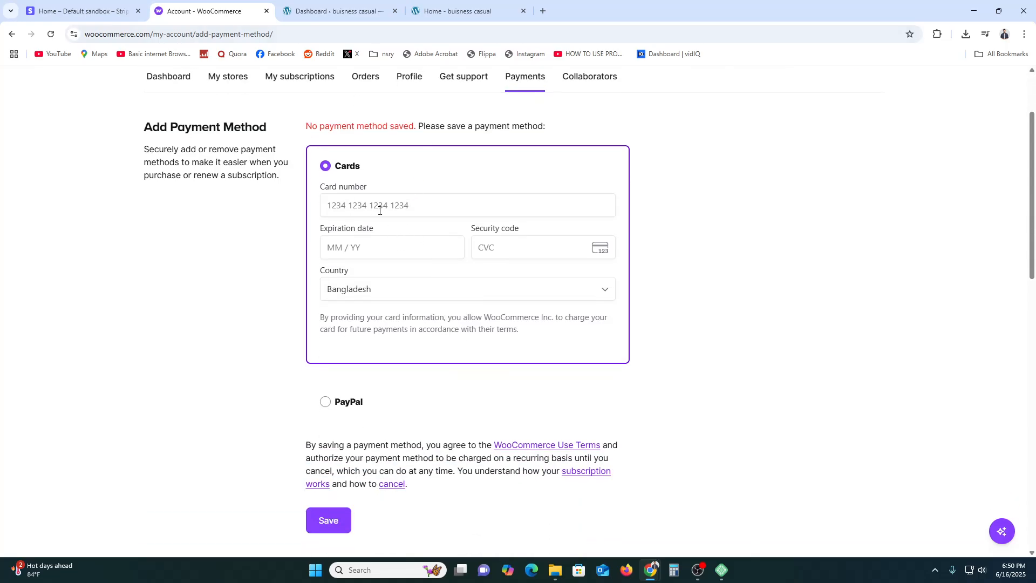
pyautogui.scroll(-5, 476, 281)
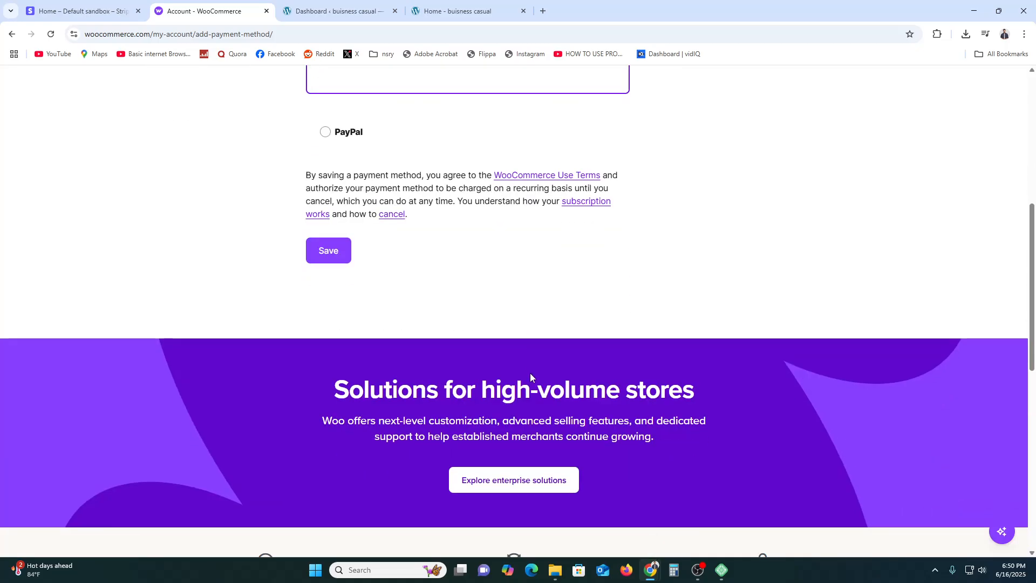
pyautogui.scroll(7, 520, 408)
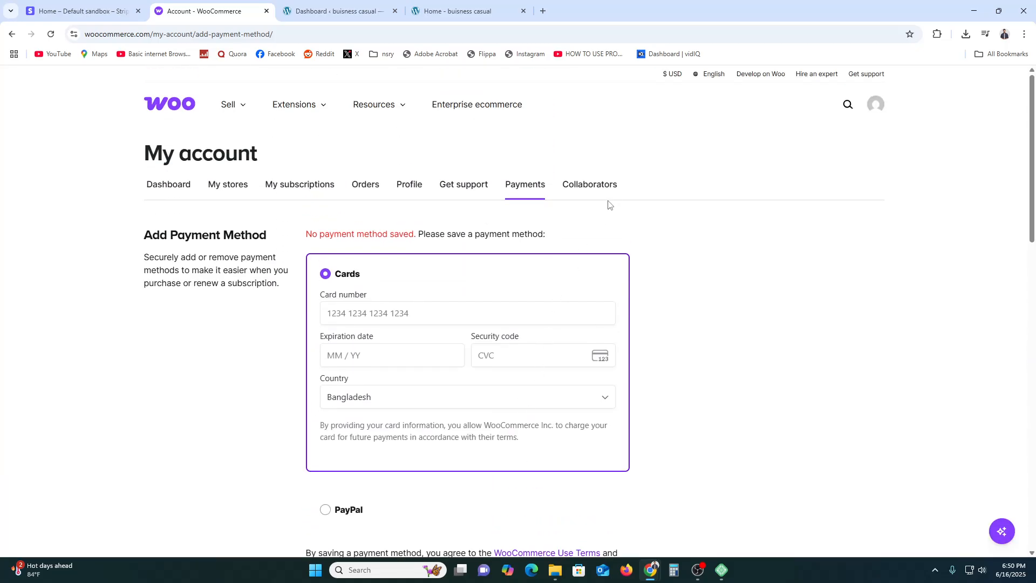
# Step: View the Collaborators page's email and permission fields, and return to the Add Payment Method form to review it
pyautogui.click(614, 195)
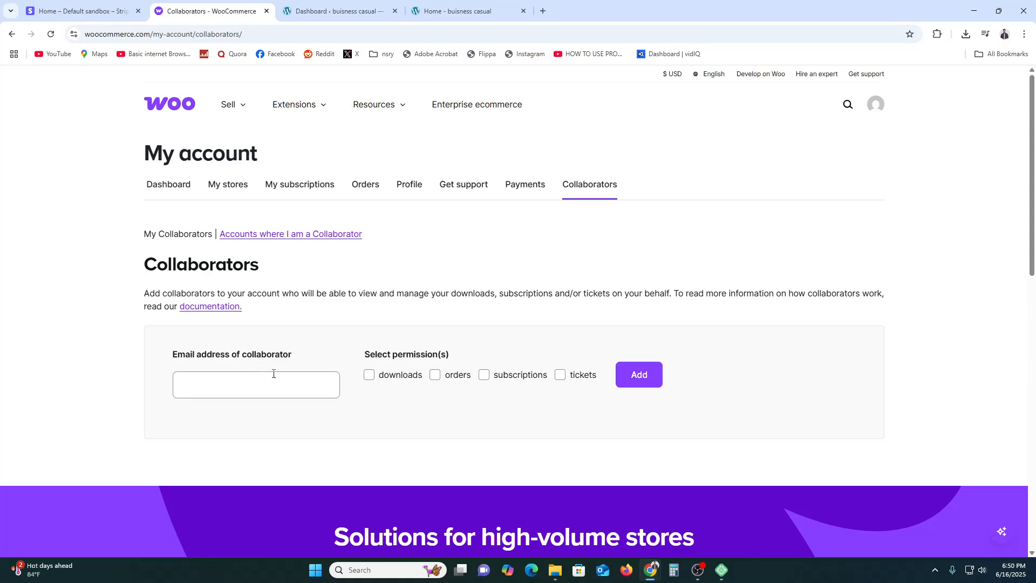
pyautogui.click(259, 386)
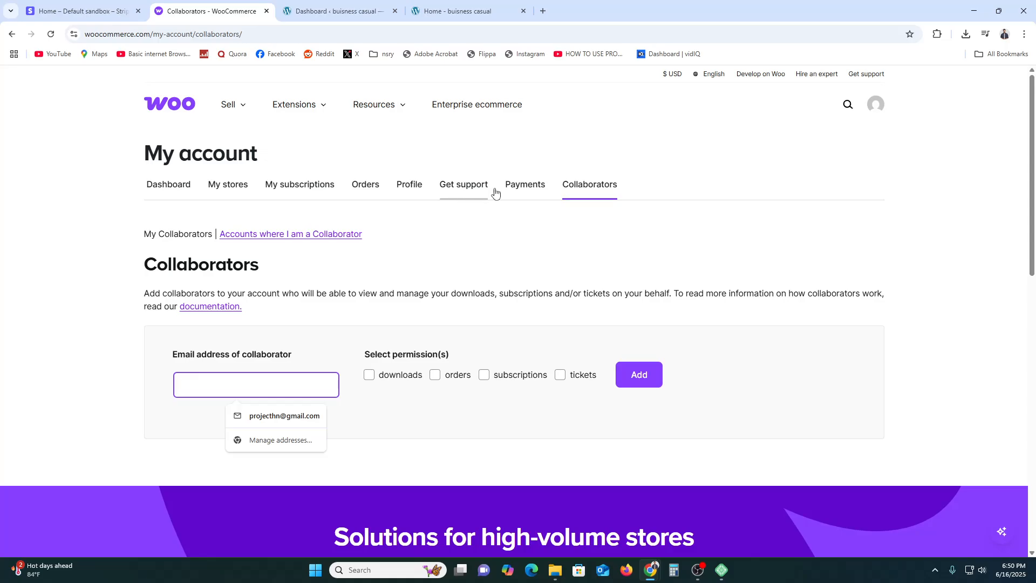
pyautogui.click(518, 189)
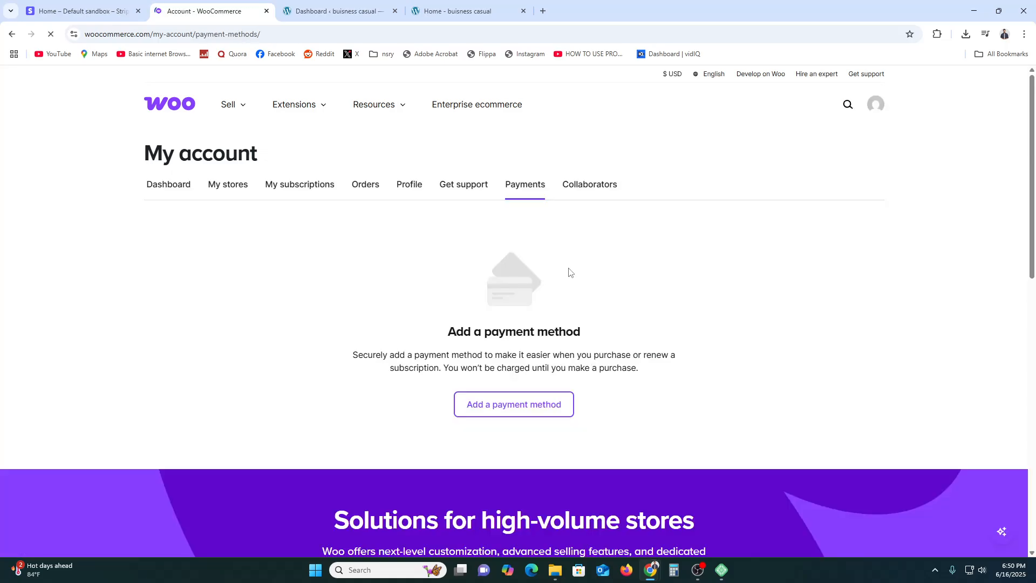
pyautogui.click(521, 414)
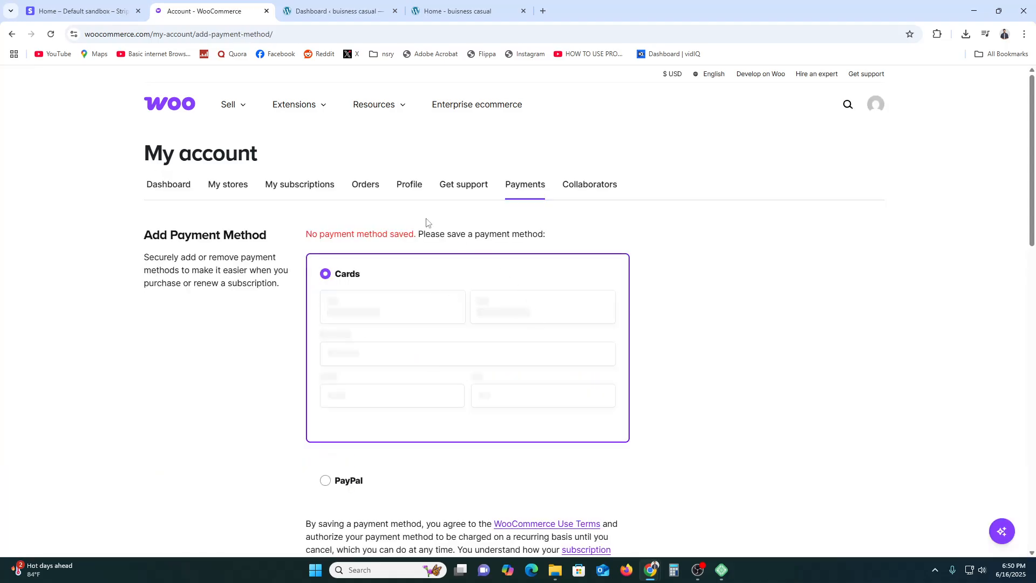
pyautogui.scroll(-4, 524, 473)
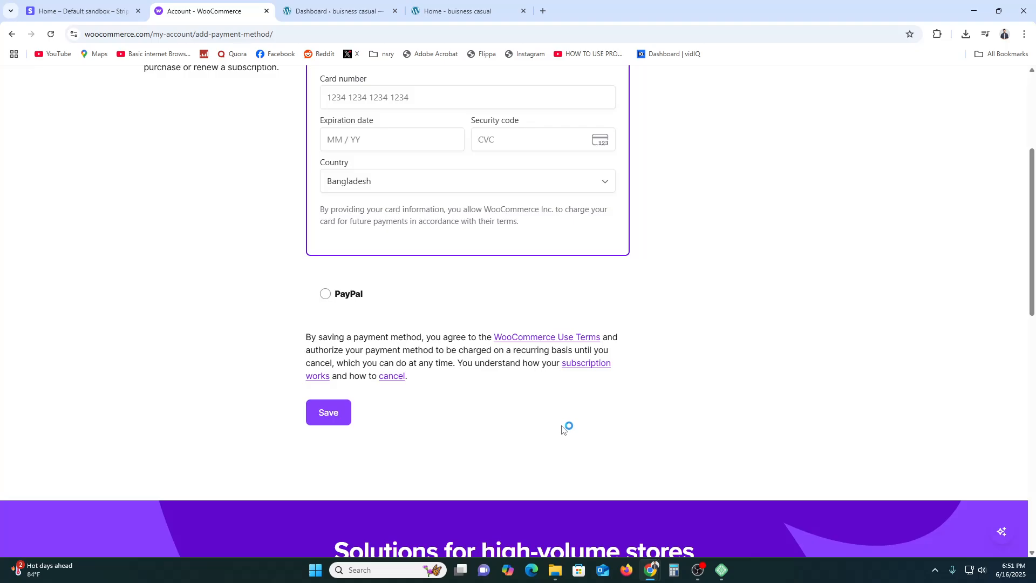
pyautogui.scroll(-4, 561, 435)
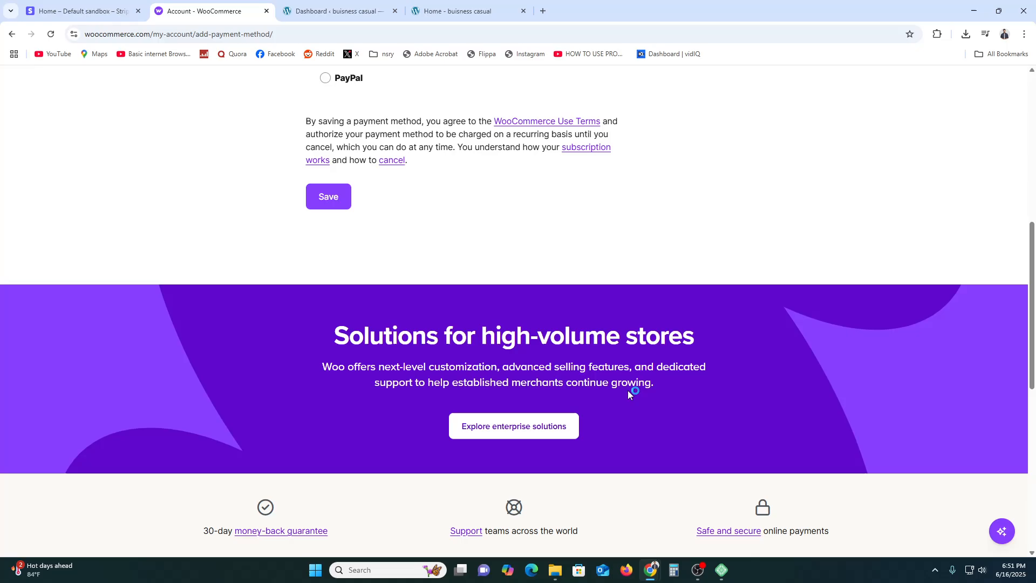
pyautogui.scroll(-3, 628, 391)
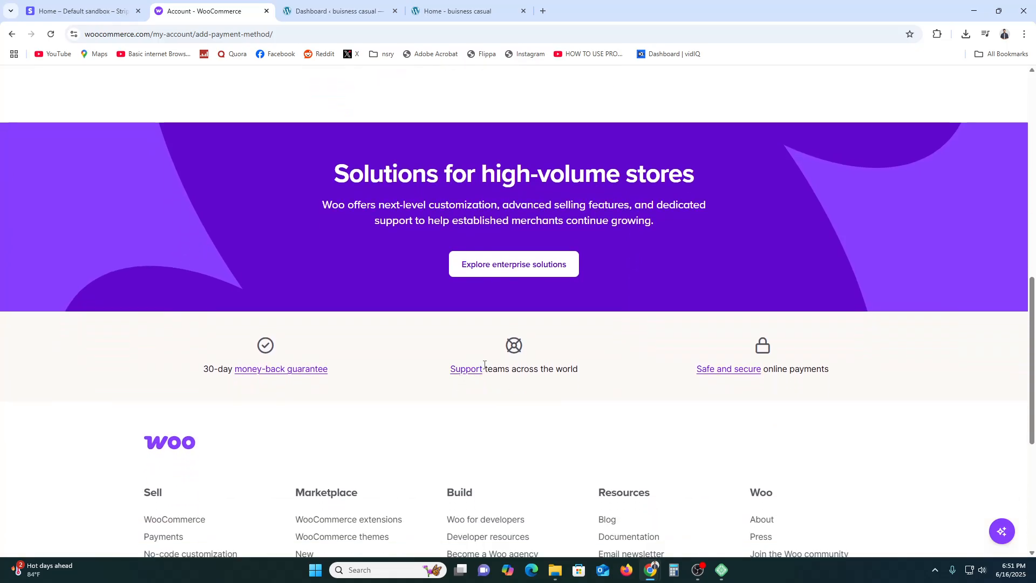
pyautogui.scroll(5, 519, 421)
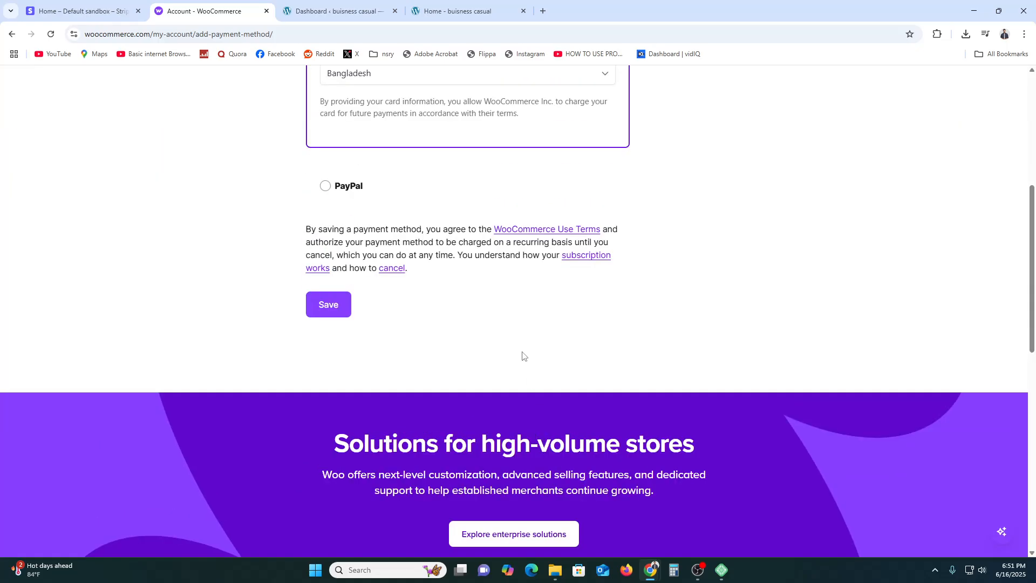
# Step: Switch to the WordPress dashboard, open the page for adding plugins, and search for "woocoomerce"
pyautogui.click(340, 3)
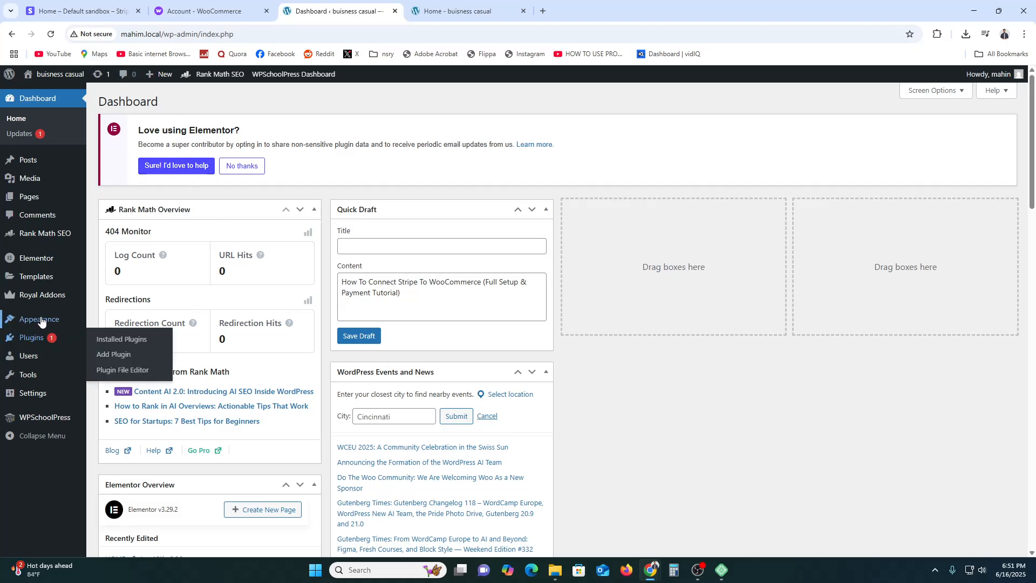
pyautogui.moveTo(42, 323)
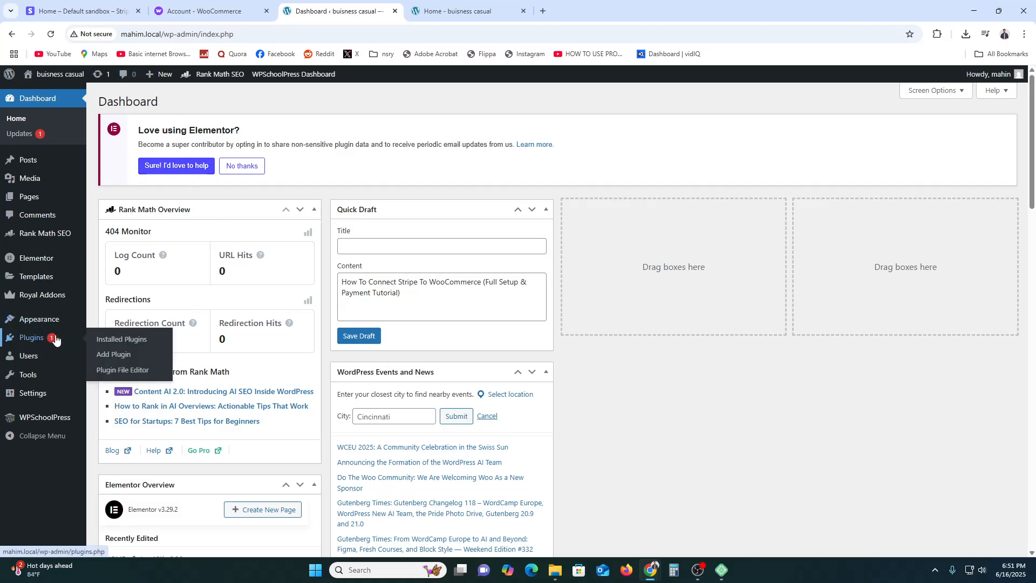
pyautogui.click(126, 356)
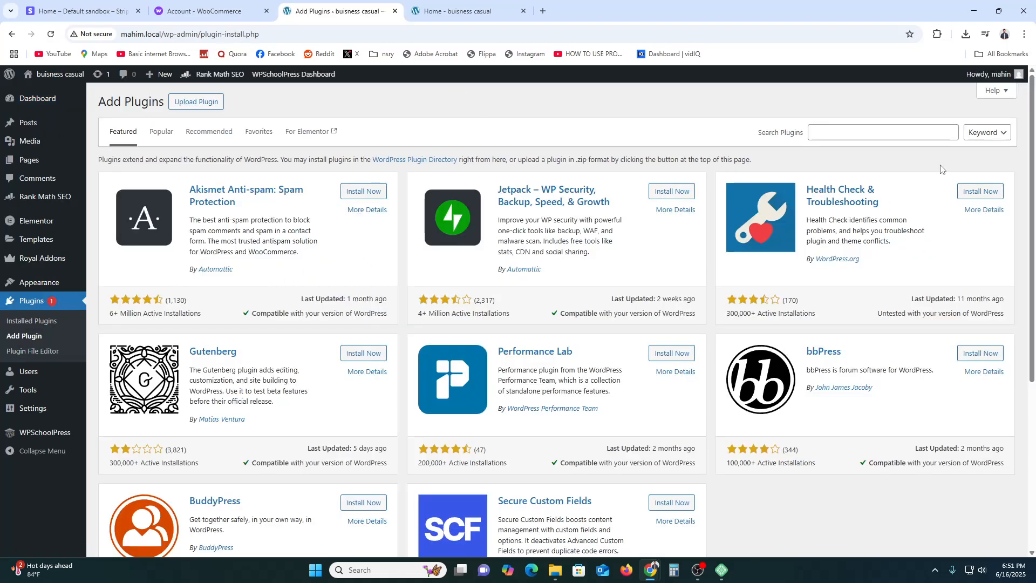
pyautogui.click(873, 133)
pyautogui.write('woocoomer')
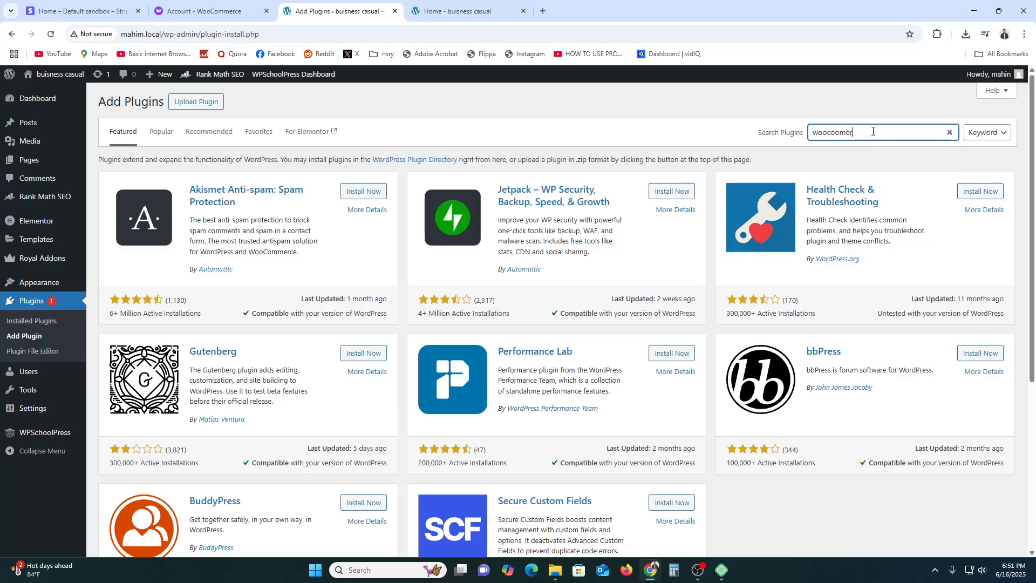
pyautogui.write('ce')
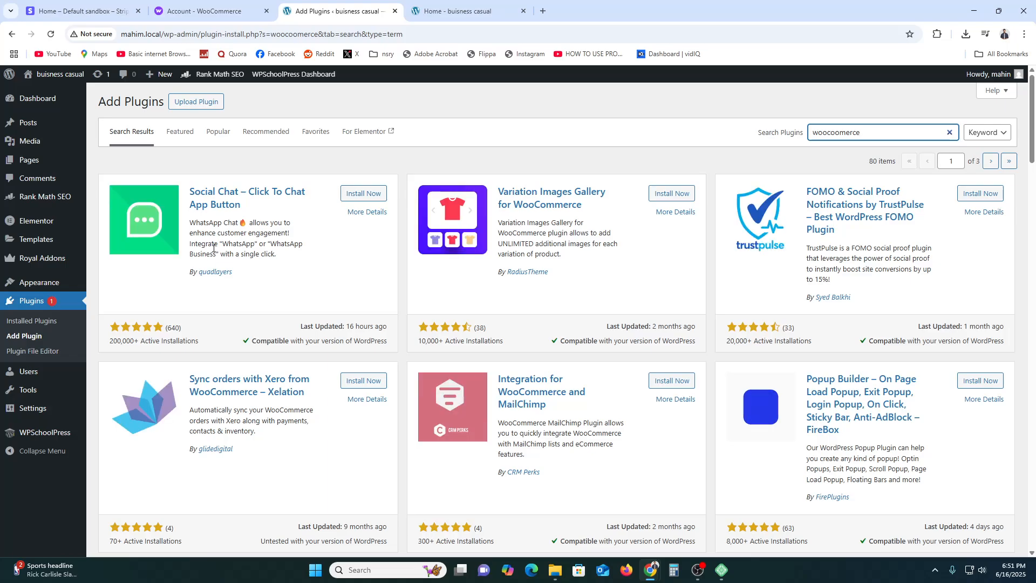
# Step: Look through the plugin search results for the official WooCommerce plugin
pyautogui.scroll(-5, 314, 278)
pyautogui.scroll(-3, 315, 280)
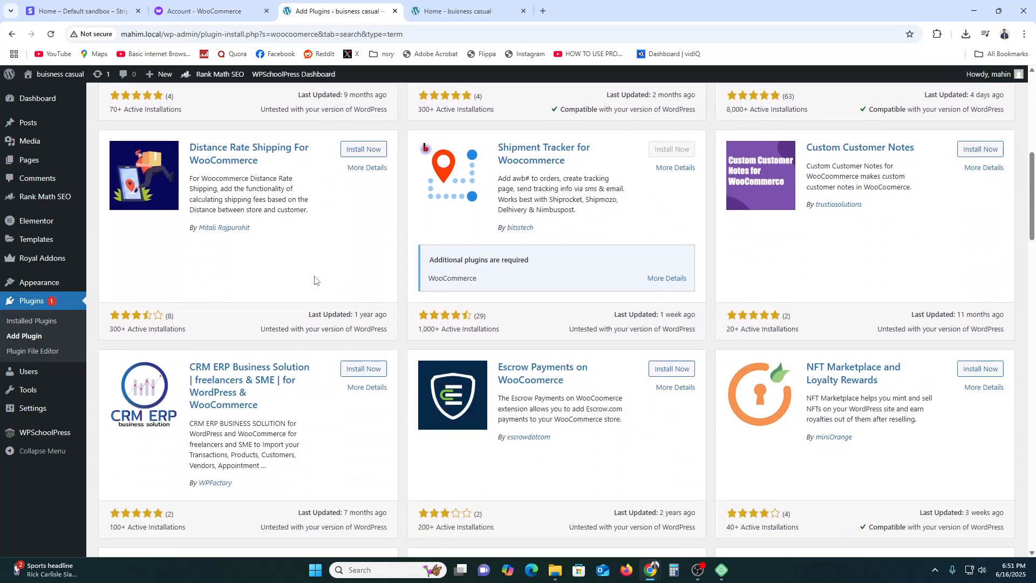
pyautogui.scroll(-6, 314, 280)
pyautogui.scroll(6, 316, 278)
pyautogui.scroll(-8, 315, 277)
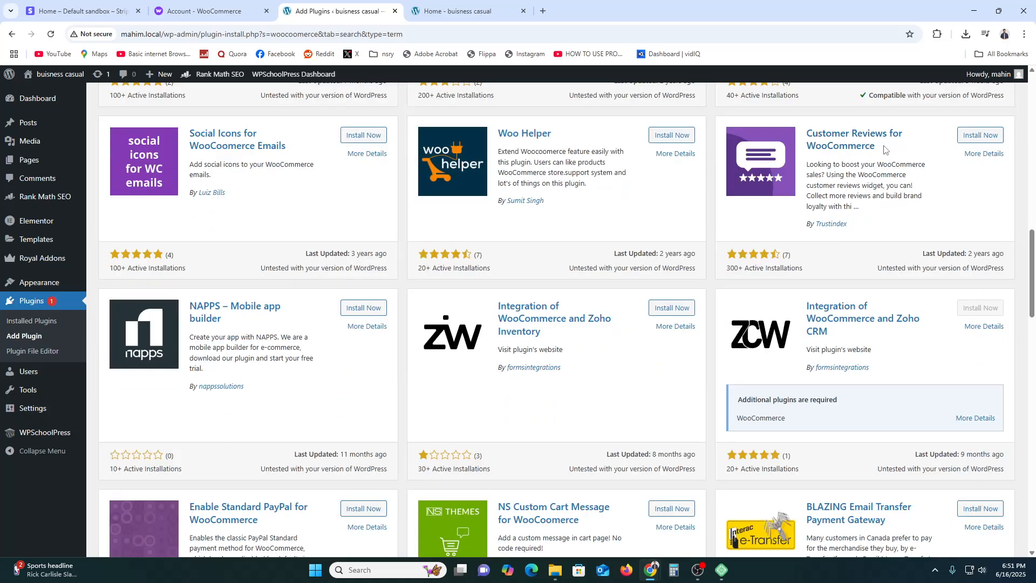
pyautogui.moveTo(885, 147); pyautogui.dragTo(809, 146)
pyautogui.scroll(10, 988, 231)
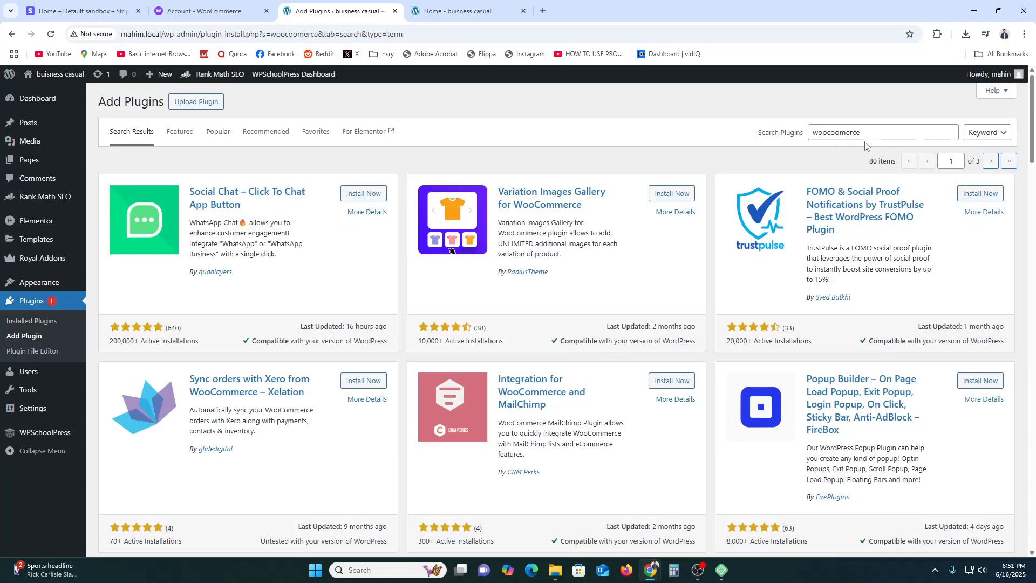
# Step: Search the plugins again with the spelling "WooCommerce" and install the WooCommerce plugin by Automattic
pyautogui.doubleClick(848, 134)
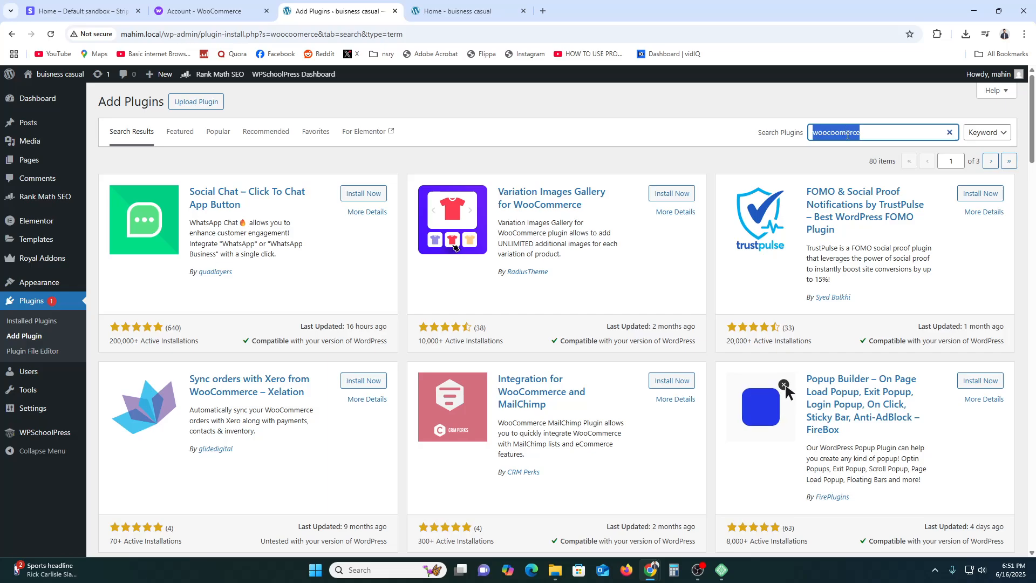
pyautogui.write('WooCommerce')
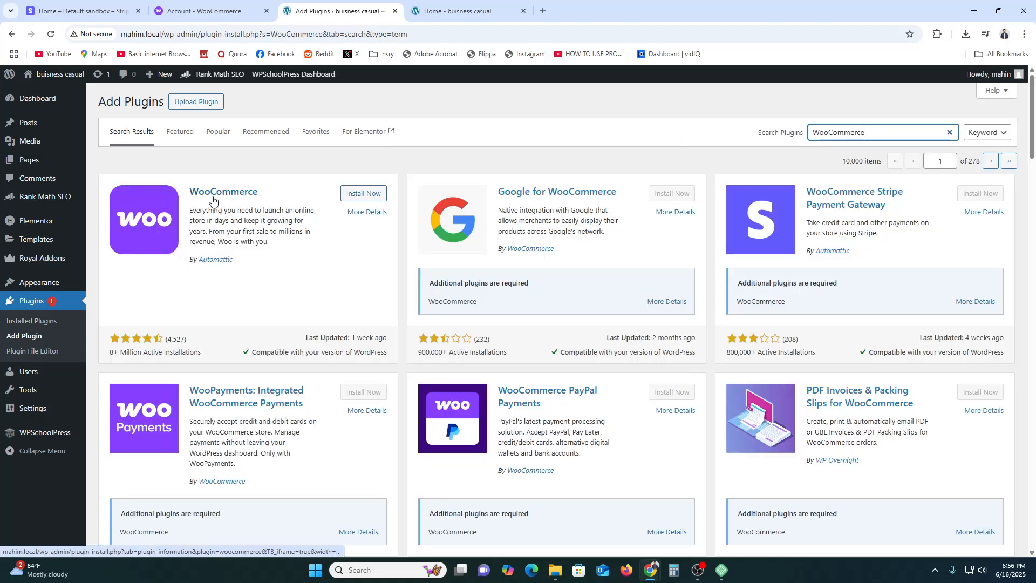
pyautogui.click(361, 195)
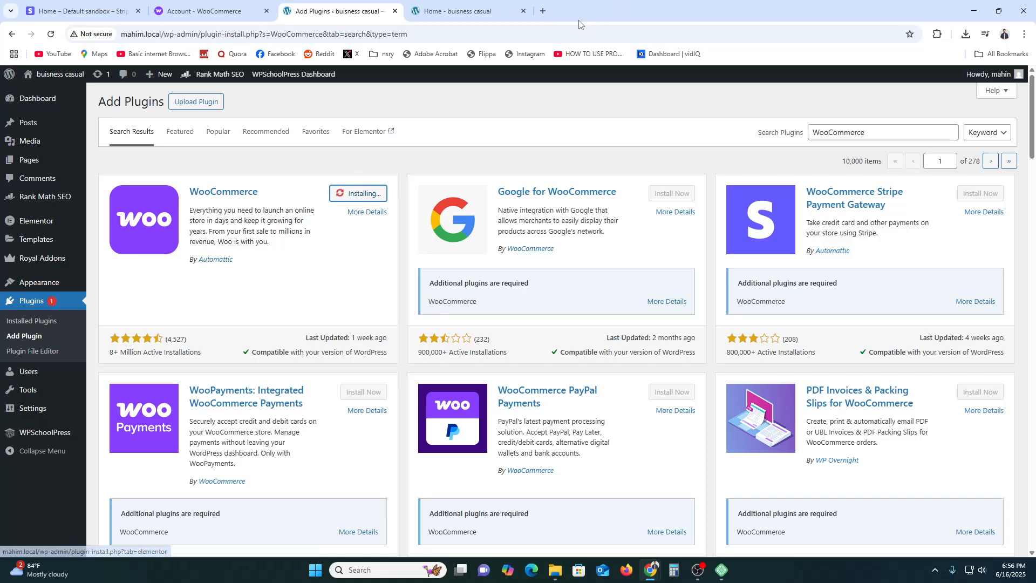
# Step: Search Google in a new tab for "how to connect stripe to your woocommerce"
pyautogui.click(543, 11)
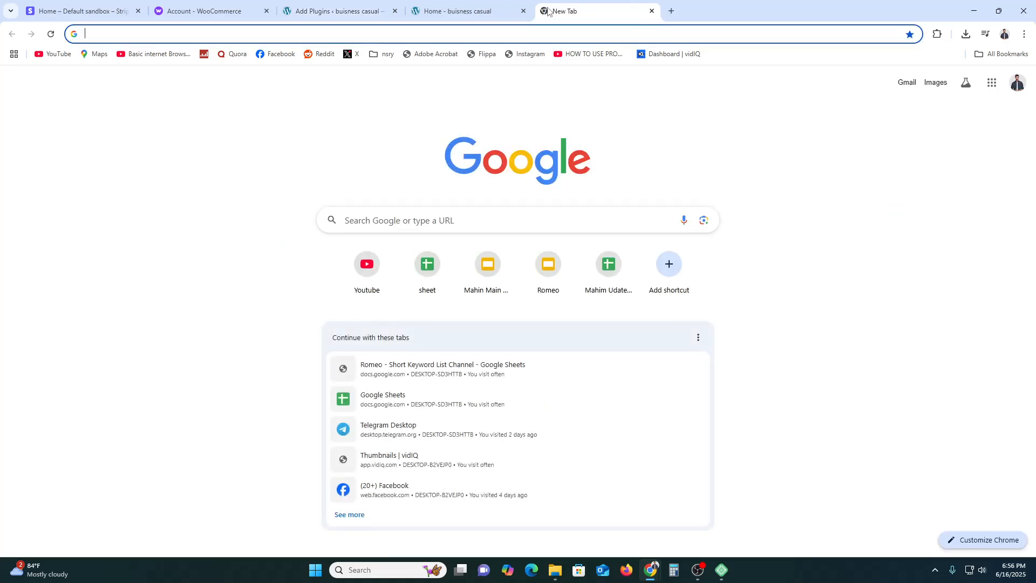
pyautogui.write('how ')
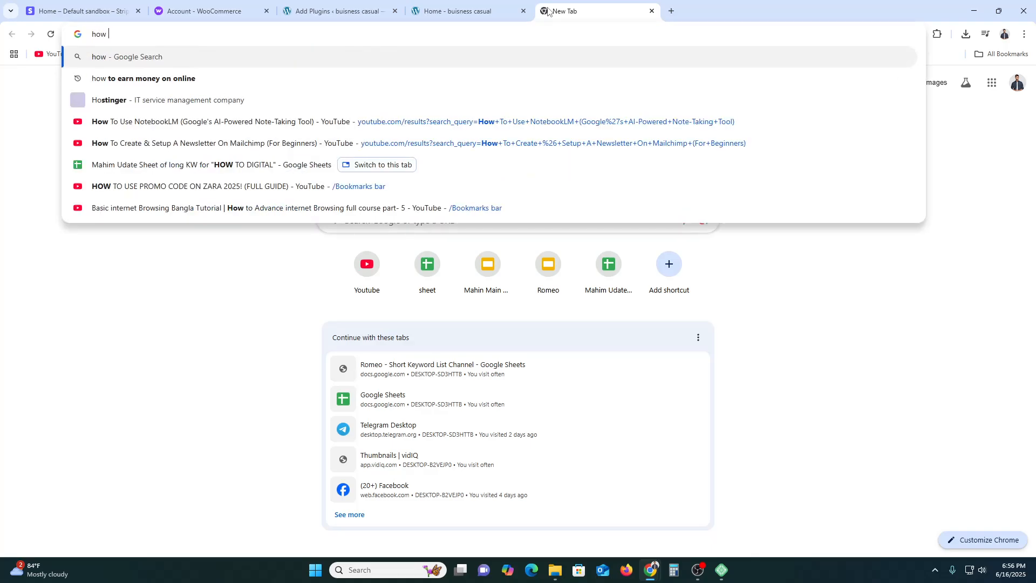
pyautogui.write('to connect ')
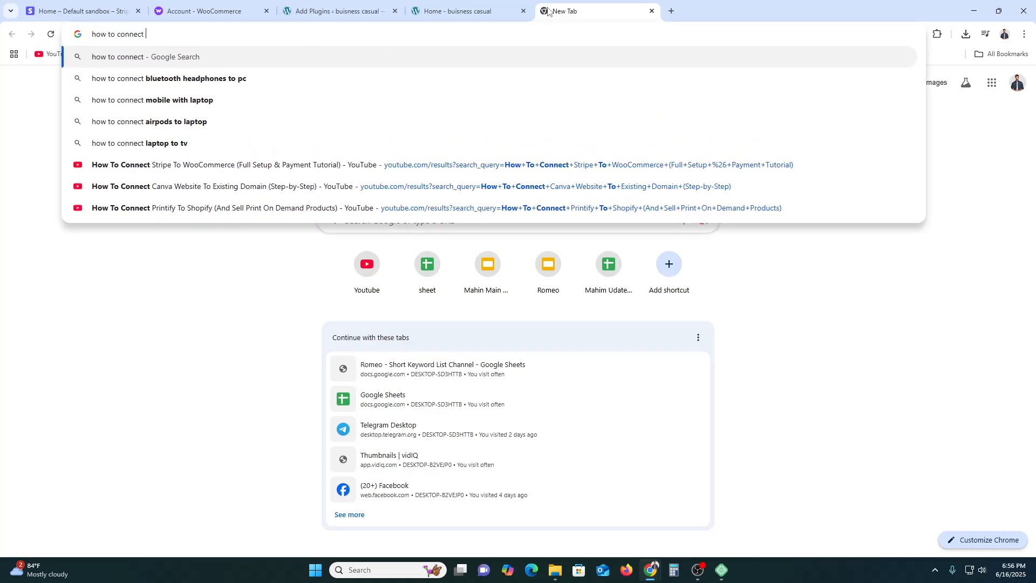
pyautogui.write('strip to ')
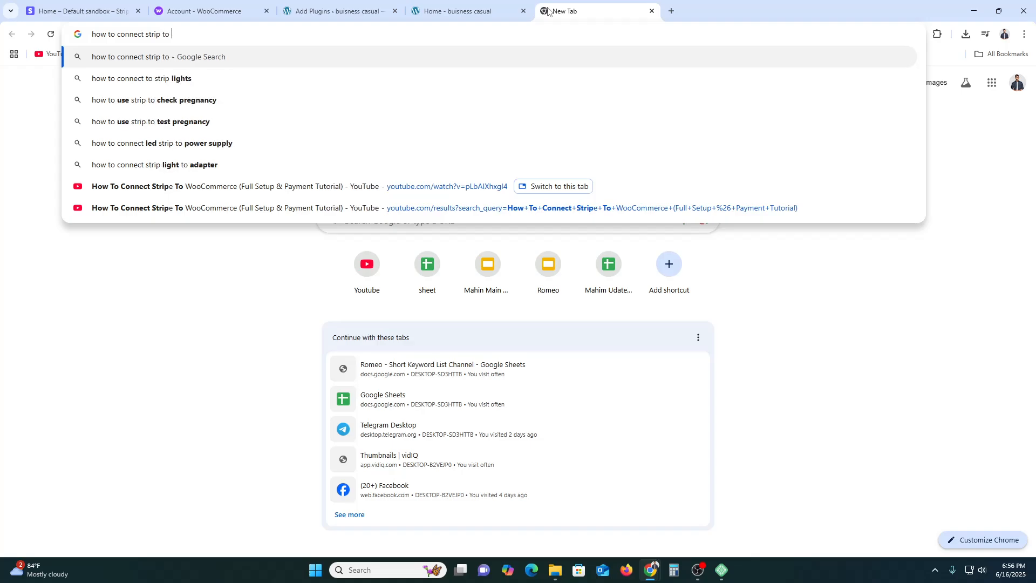
pyautogui.write('our wooco')
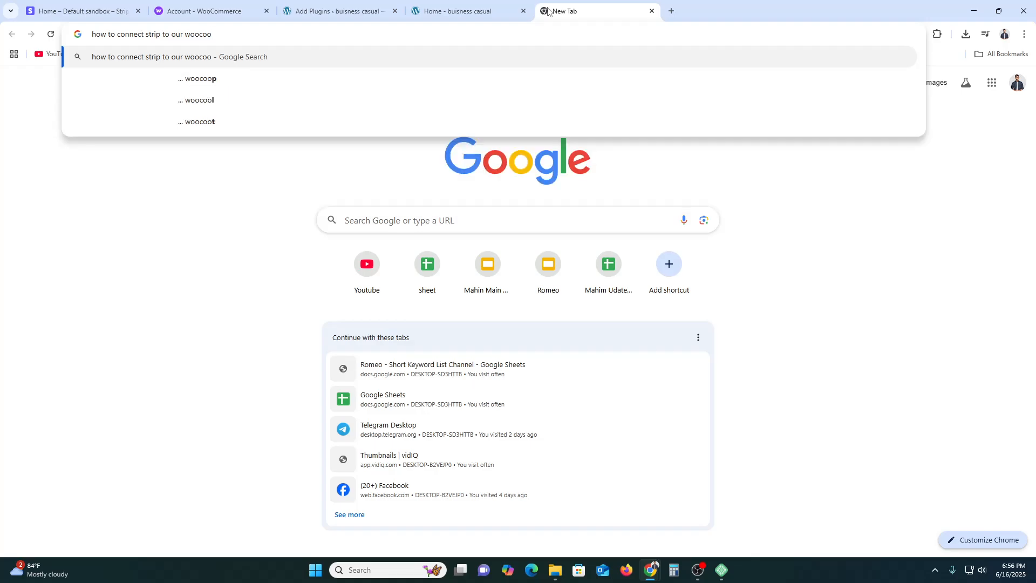
pyautogui.press('Down')
pyautogui.press('Return')
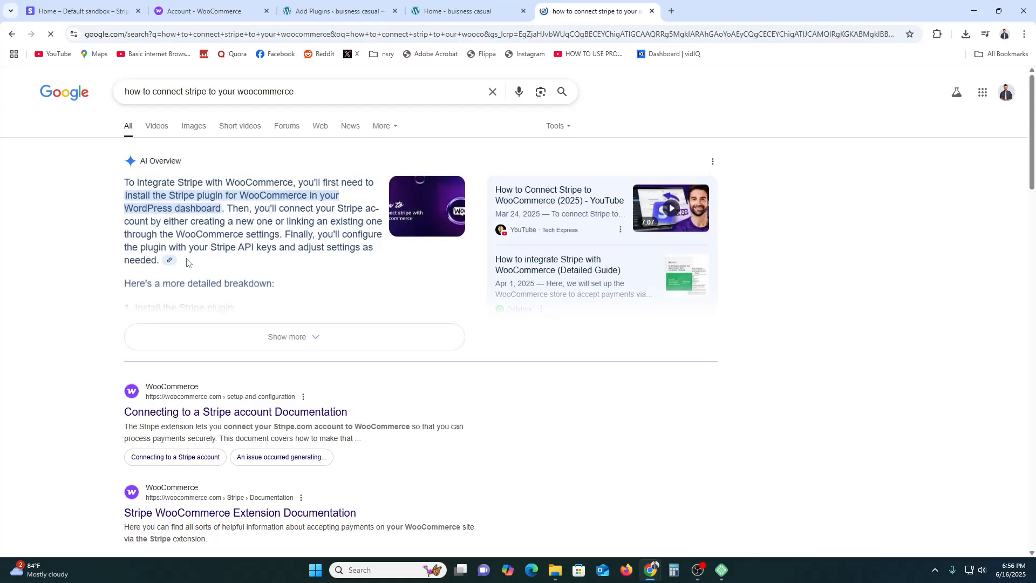
# Step: Expand the AI Overview and read its instructions on installing the Stripe plugin and connecting the Stripe account
pyautogui.click(282, 349)
pyautogui.scroll(-3, 276, 310)
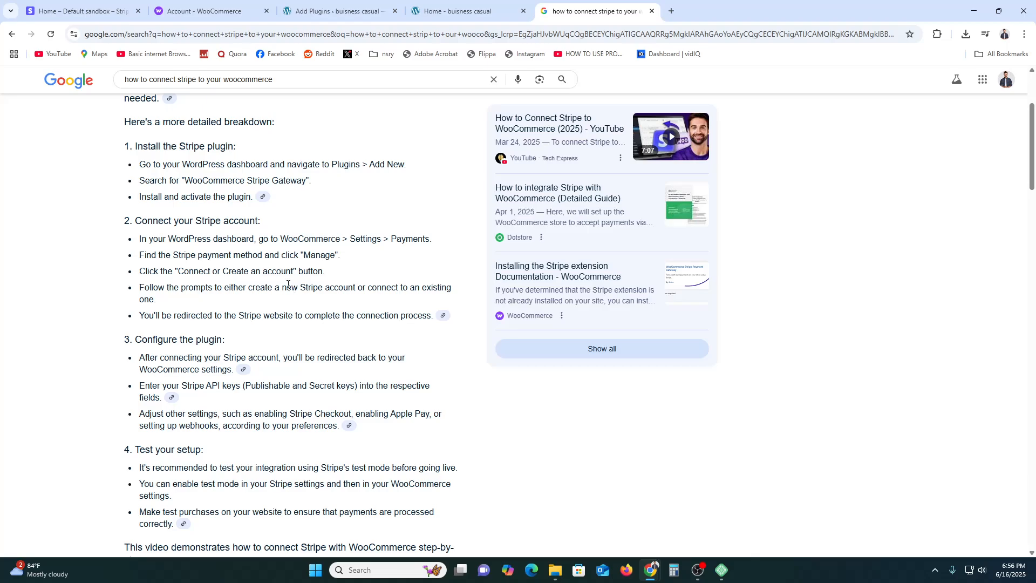
pyautogui.scroll(-2, 281, 243)
pyautogui.scroll(5, 216, 259)
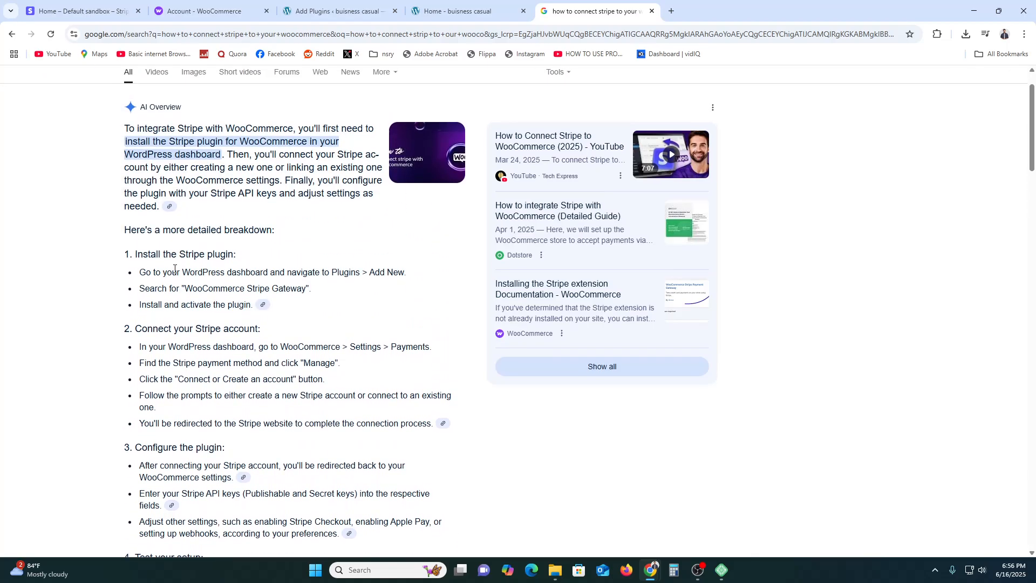
pyautogui.moveTo(153, 254); pyautogui.dragTo(208, 253)
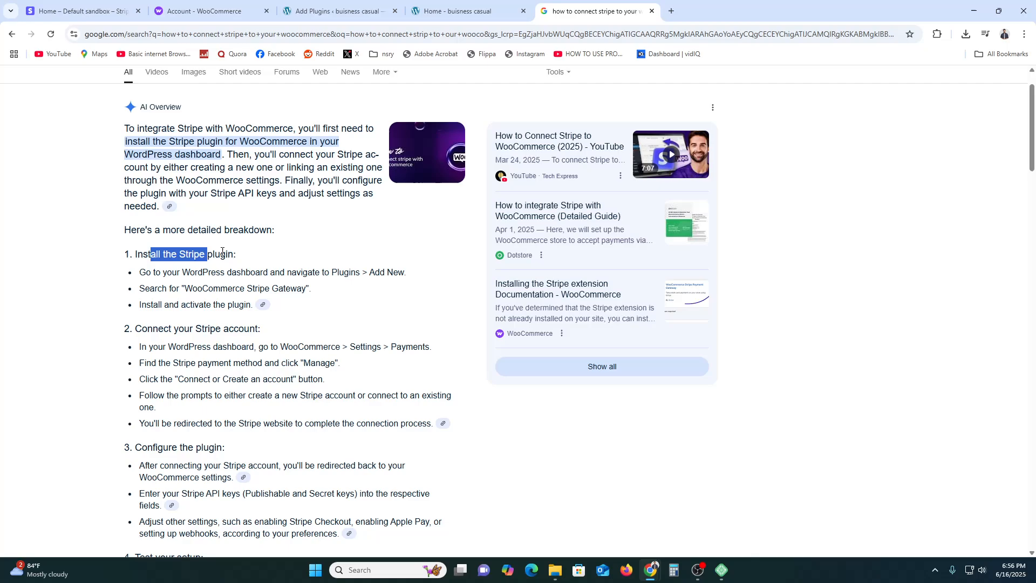
pyautogui.moveTo(163, 329); pyautogui.dragTo(229, 329)
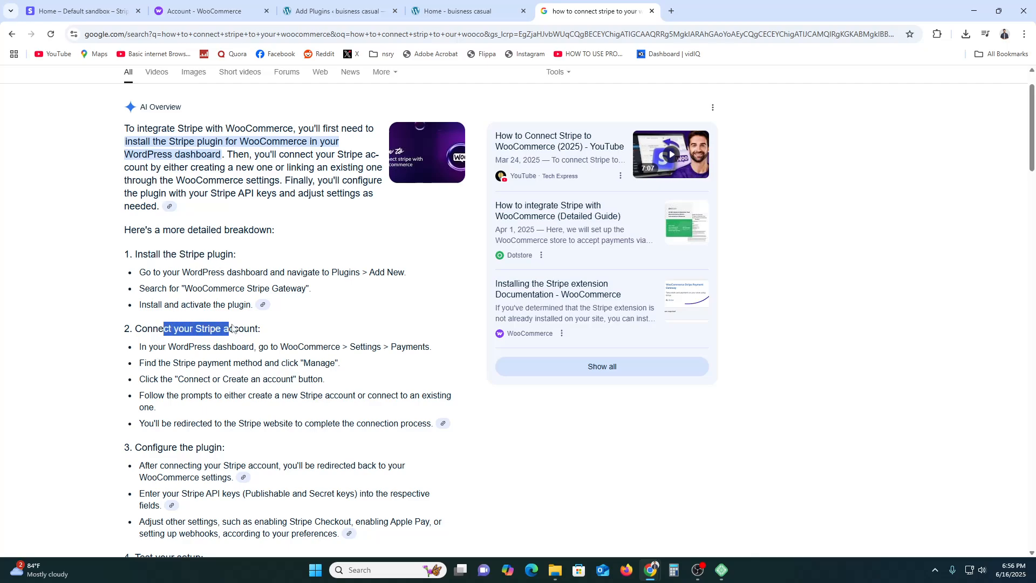
# Step: Finish reading the AI Overview's setup instructions and activate the installed WooCommerce plugin on the WordPress site
pyautogui.scroll(-3, 216, 324)
pyautogui.scroll(-3, 202, 308)
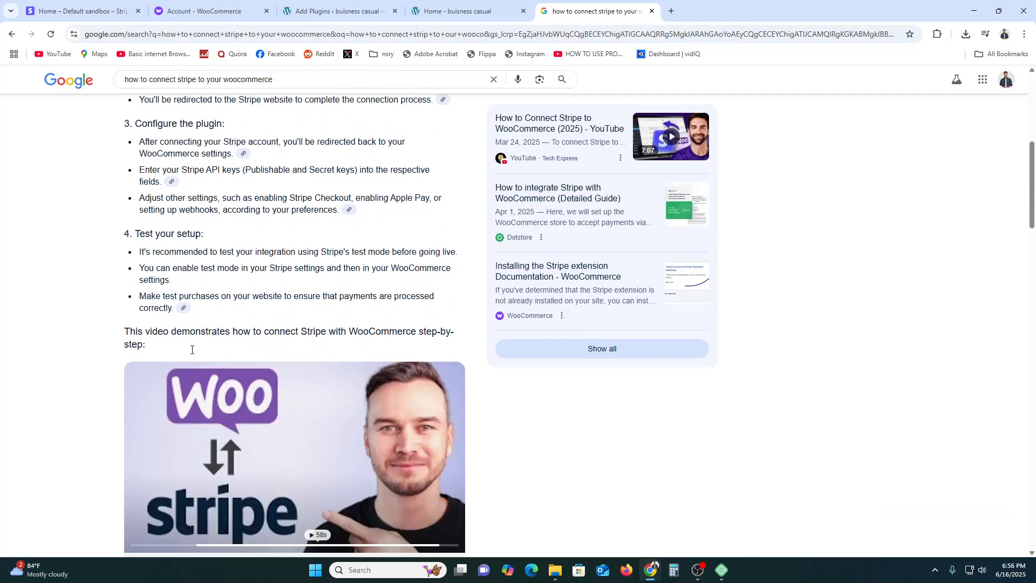
pyautogui.click(459, 11)
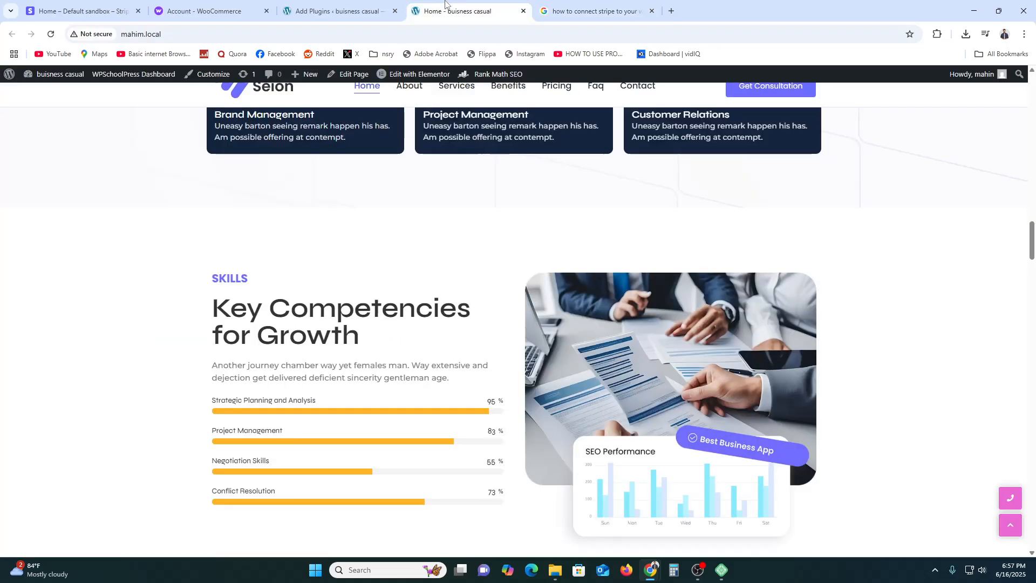
pyautogui.click(352, 5)
pyautogui.click(376, 194)
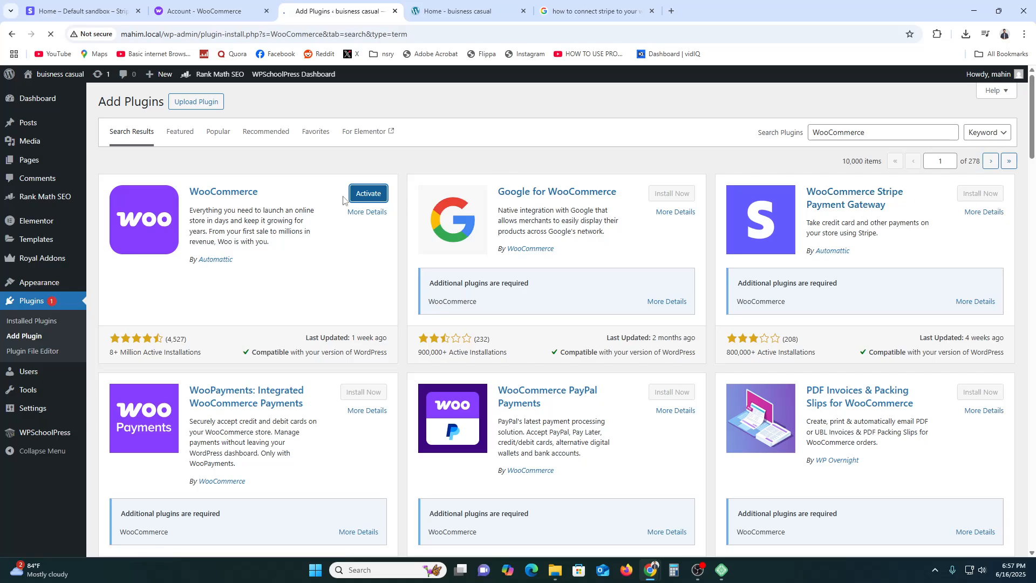
# Step: Copy the plugin name "WooCommerce Stripe Gateway" from the AI Overview's Stripe plugin installation instructions
pyautogui.click(573, 3)
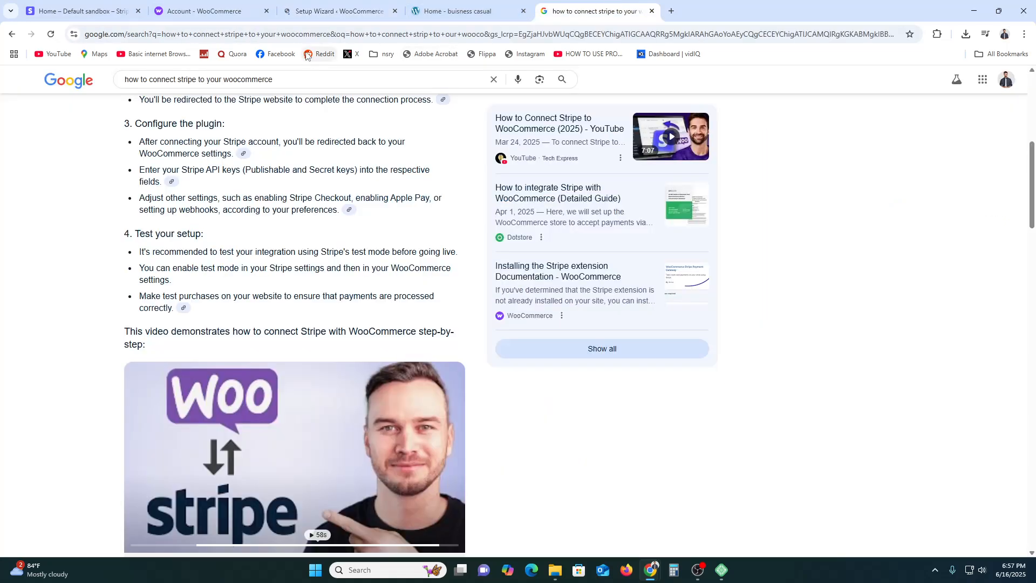
pyautogui.scroll(3, 291, 266)
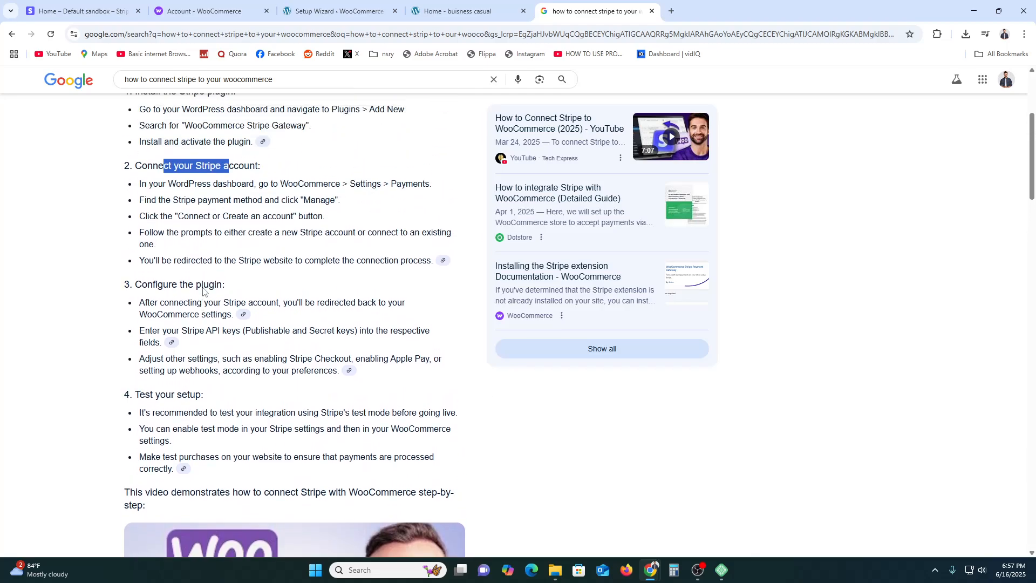
pyautogui.scroll(1, 203, 292)
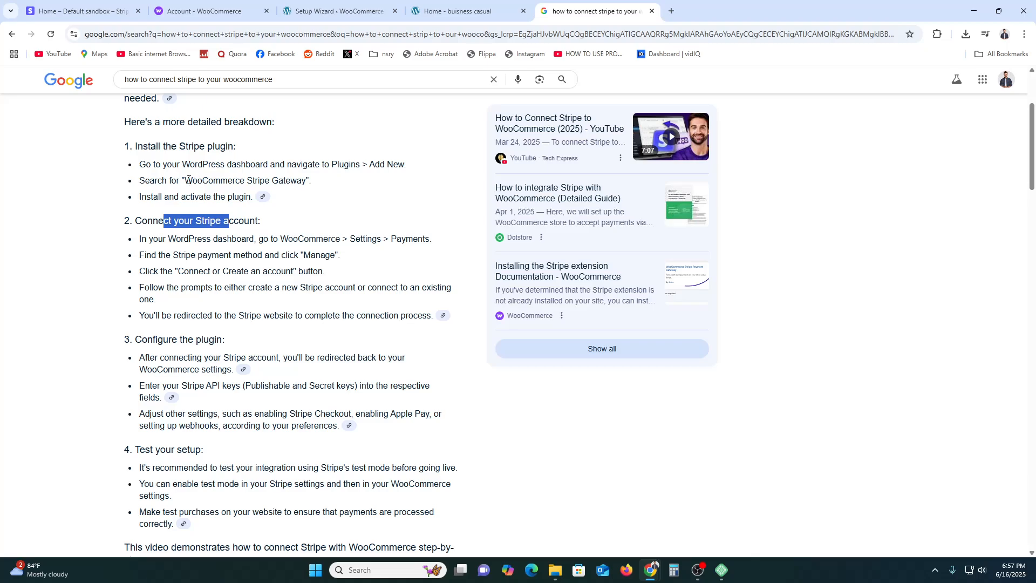
pyautogui.moveTo(185, 181); pyautogui.dragTo(304, 180)
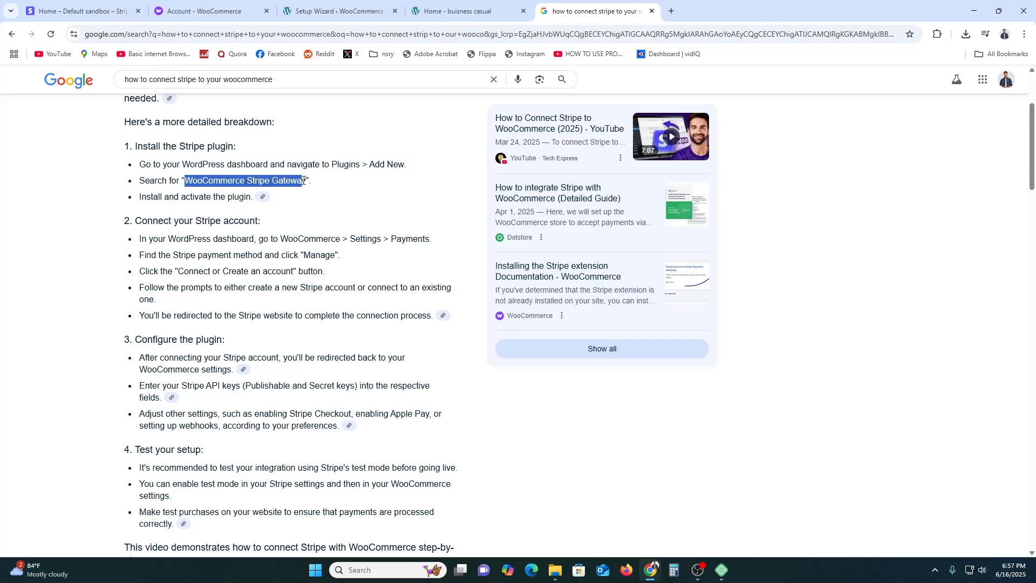
# Step: Skip WooCommerce's guided setup and proceed to the store with Bangladesh — Dhaka as the business location
pyautogui.click(378, 8)
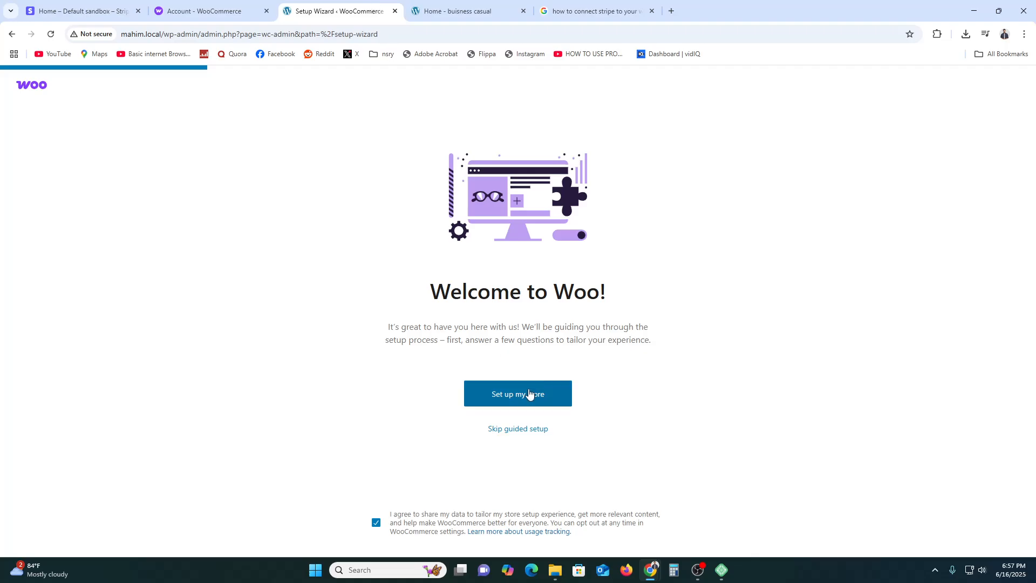
pyautogui.click(515, 432)
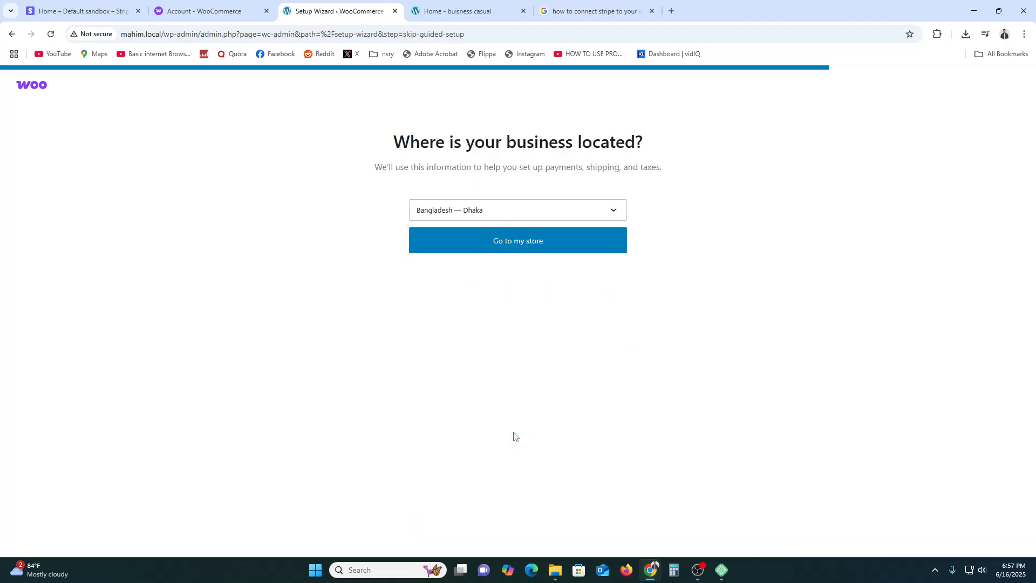
pyautogui.click(534, 244)
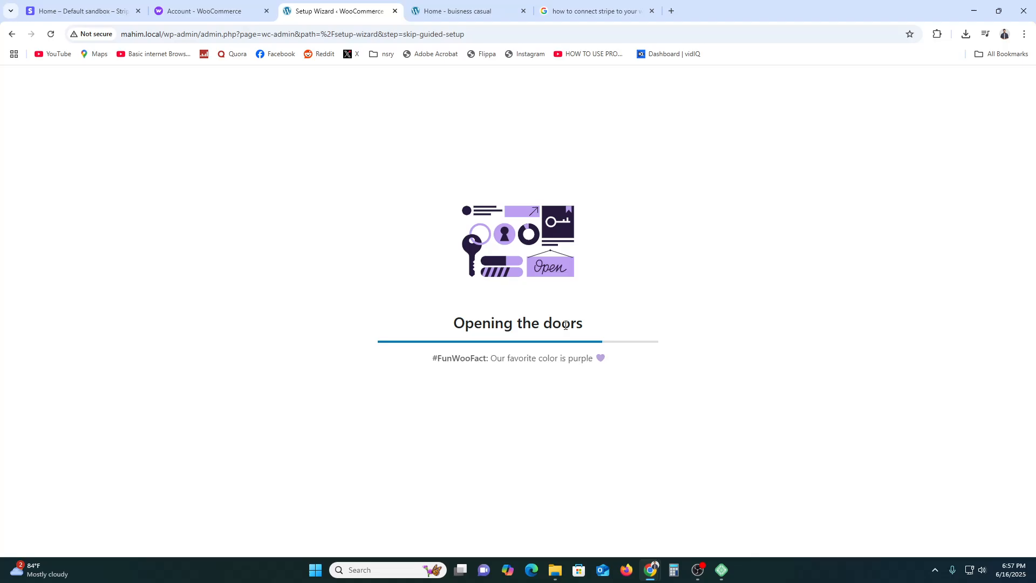
# Step: Open the WordPress admin's Themes page from the site's home page
pyautogui.click(430, 7)
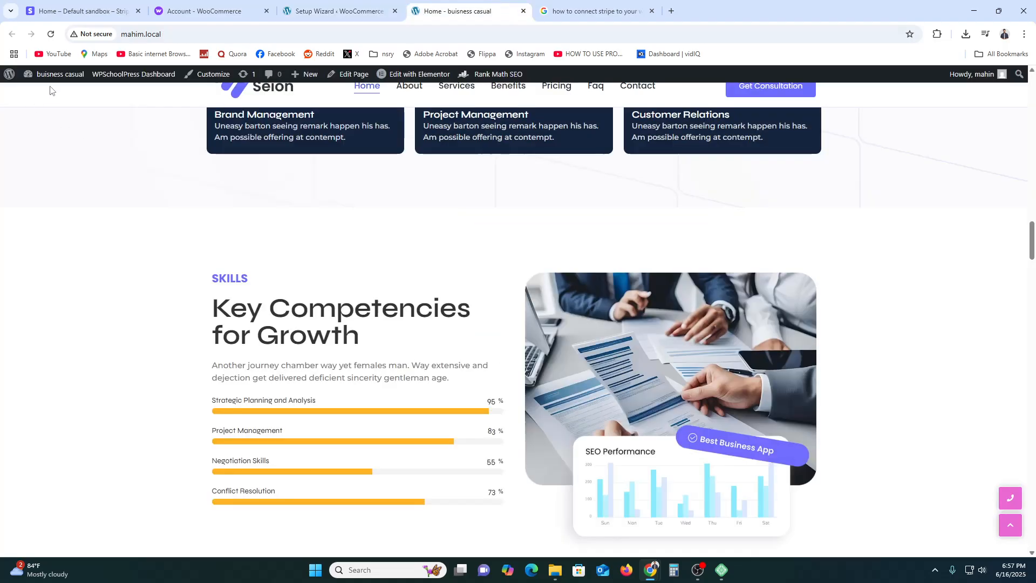
pyautogui.moveTo(55, 76)
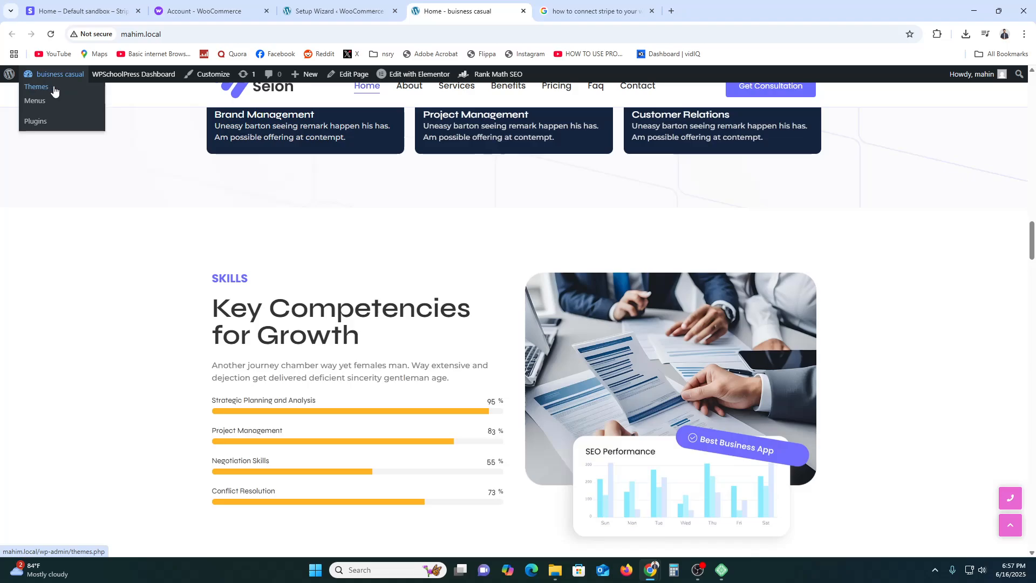
pyautogui.click(54, 91)
# Step: Search the plugins to add for "WooCommerce Stripe Gateway"
pyautogui.click(315, 3)
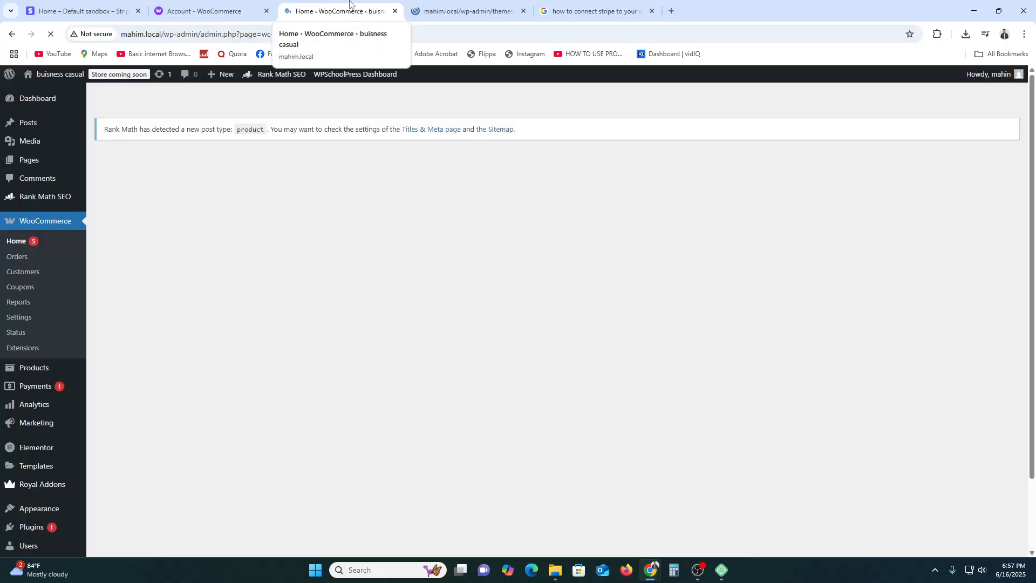
pyautogui.scroll(-5, 493, 282)
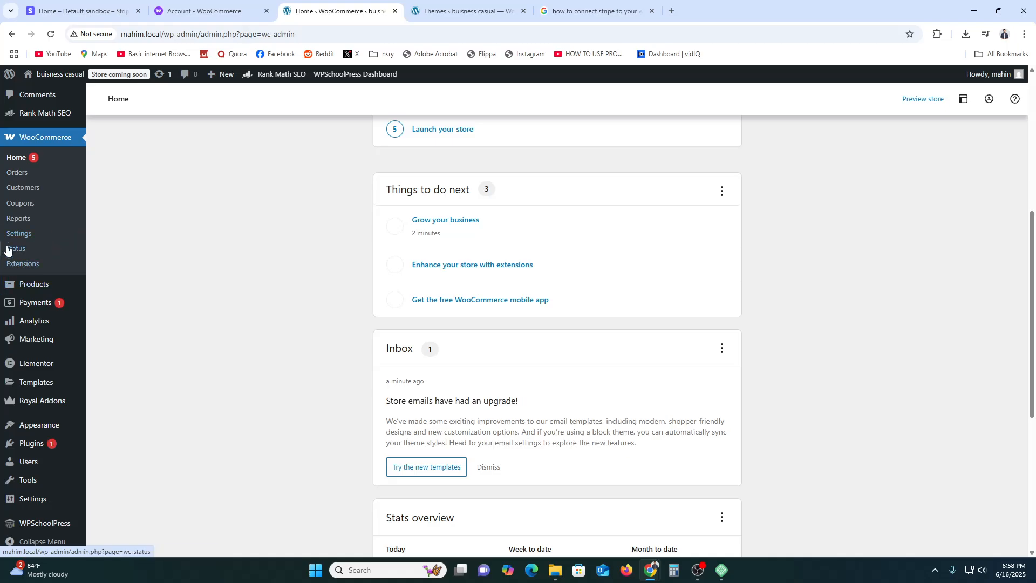
pyautogui.scroll(-1, 22, 402)
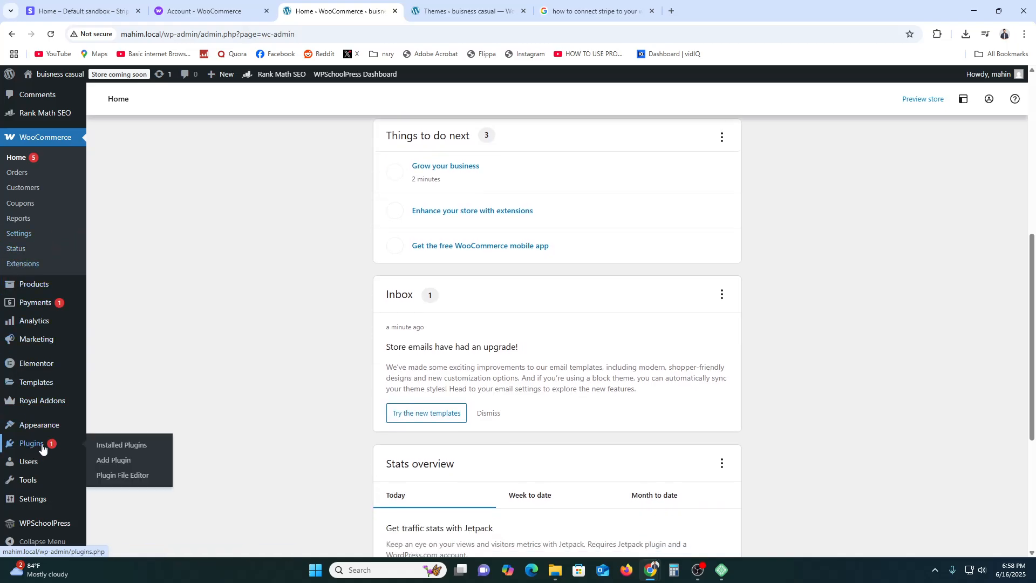
pyautogui.click(111, 460)
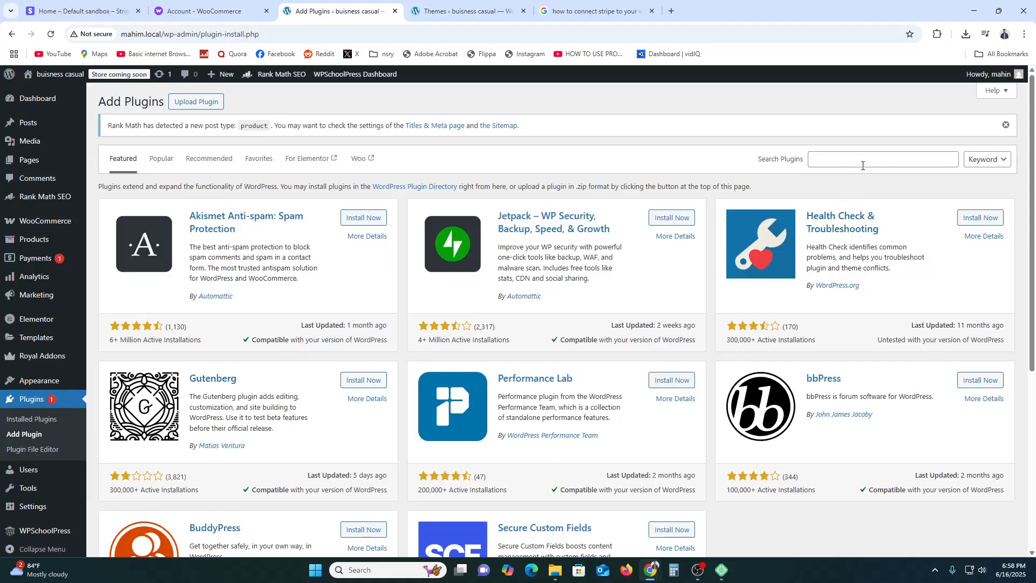
pyautogui.click(862, 166)
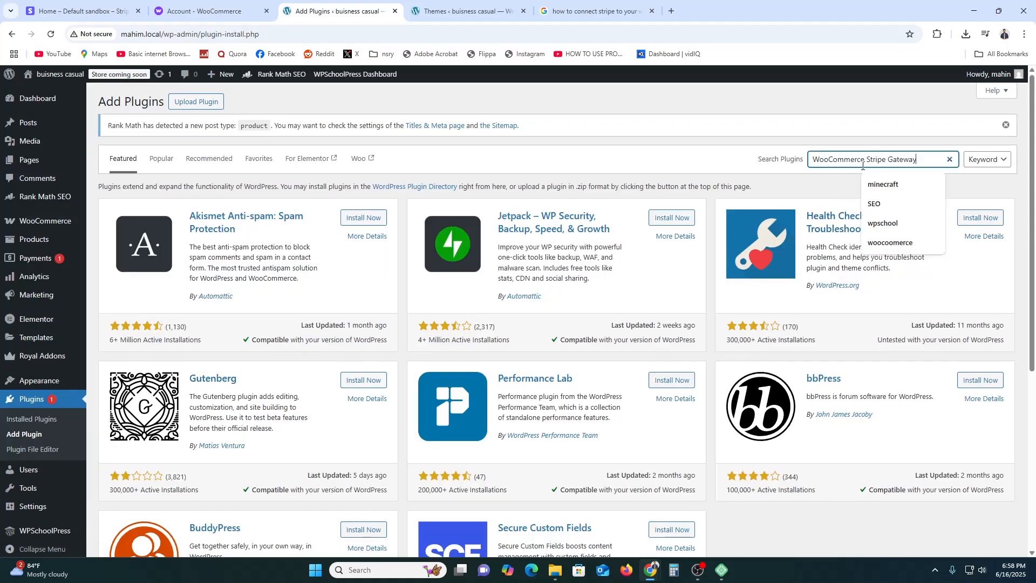
pyautogui.click(887, 179)
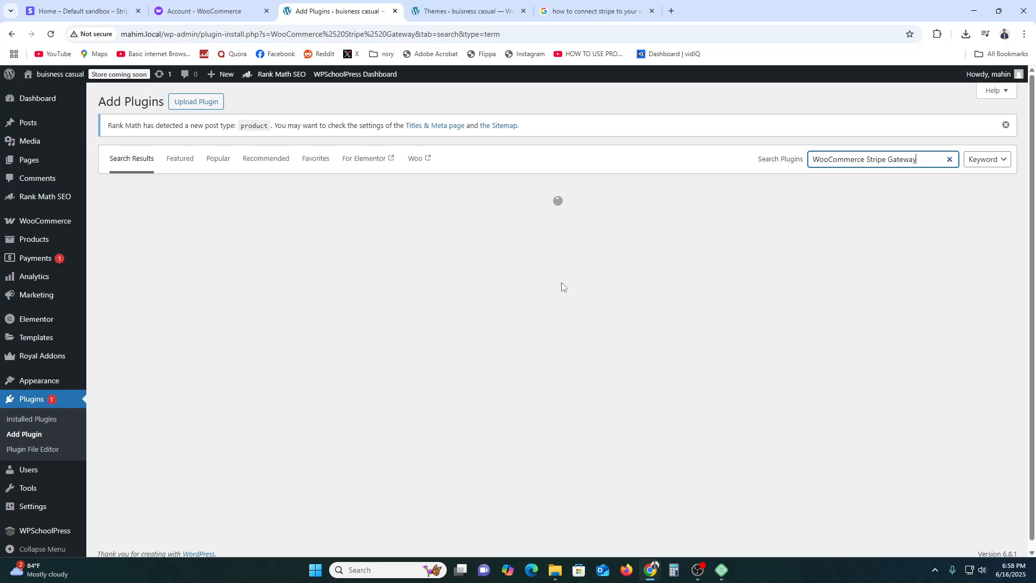
# Step: Open the payment settings of WooCommerce in the browser tab showing the Themes page
pyautogui.click(479, 10)
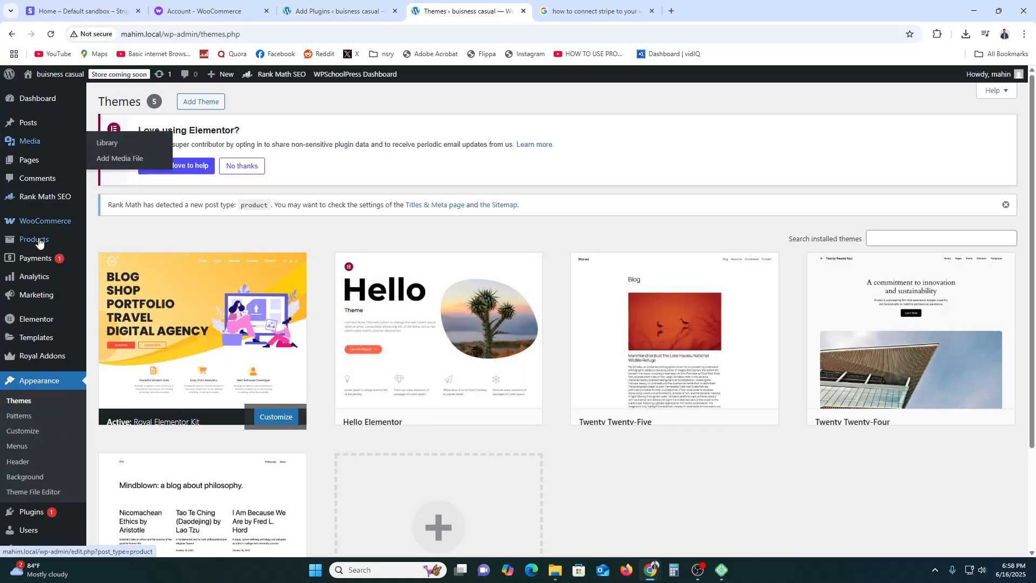
pyautogui.moveTo(43, 224)
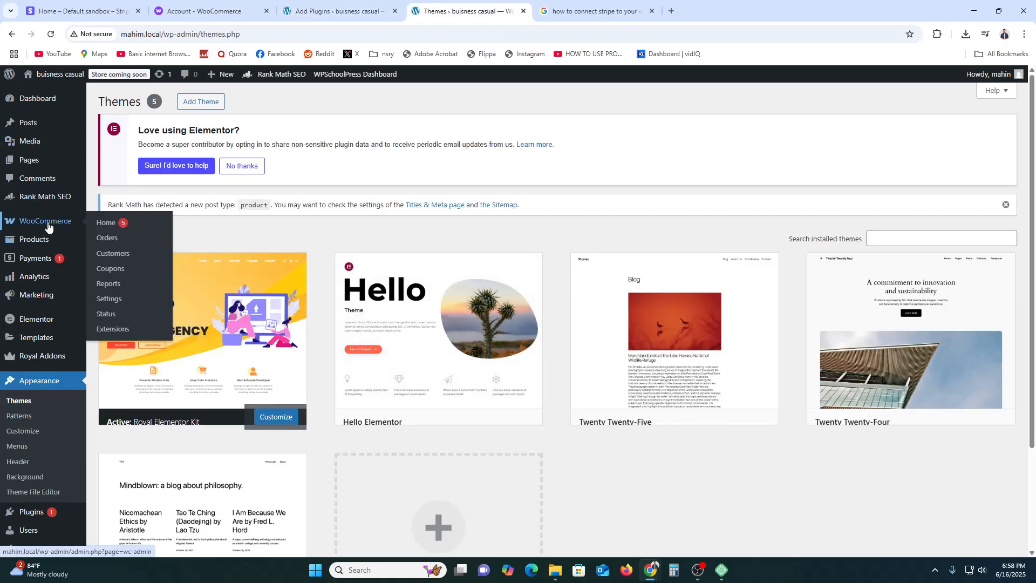
pyautogui.click(109, 298)
pyautogui.click(341, 4)
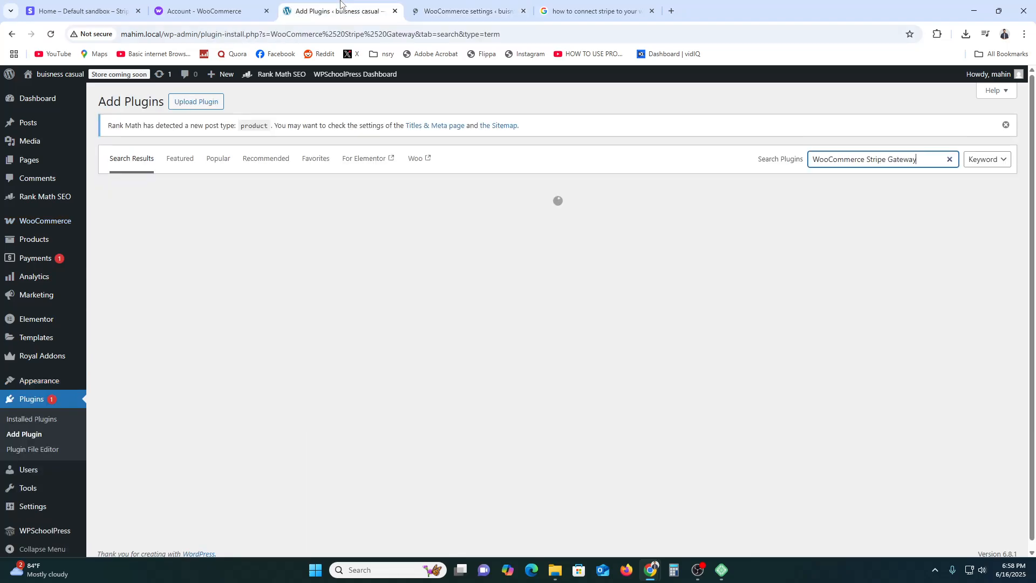
pyautogui.click(449, 7)
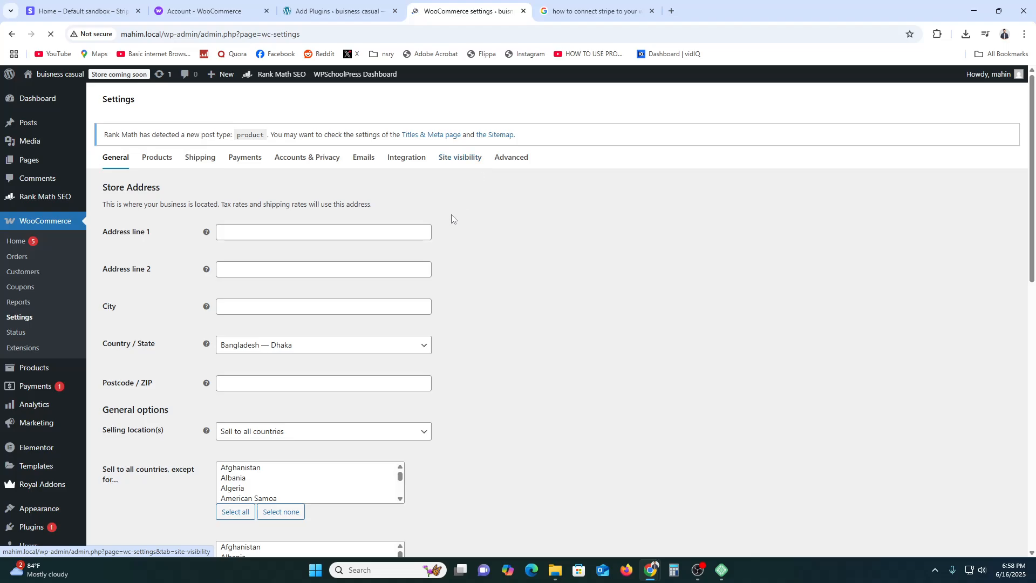
pyautogui.click(243, 132)
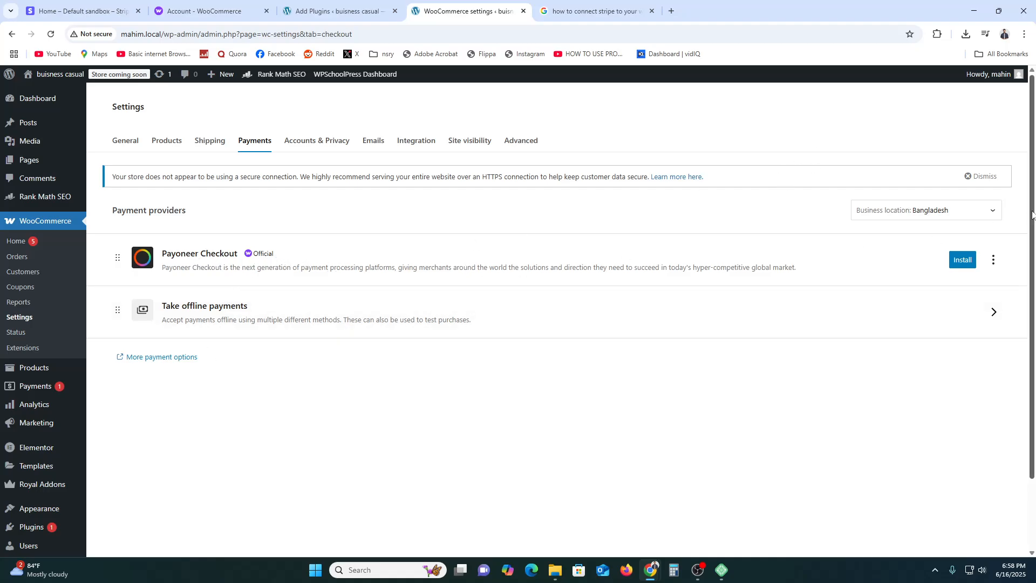
# Step: Set the business location for payment providers to United States (US) and show the additional payment methods accepted with Woo
pyautogui.click(995, 214)
pyautogui.click(928, 241)
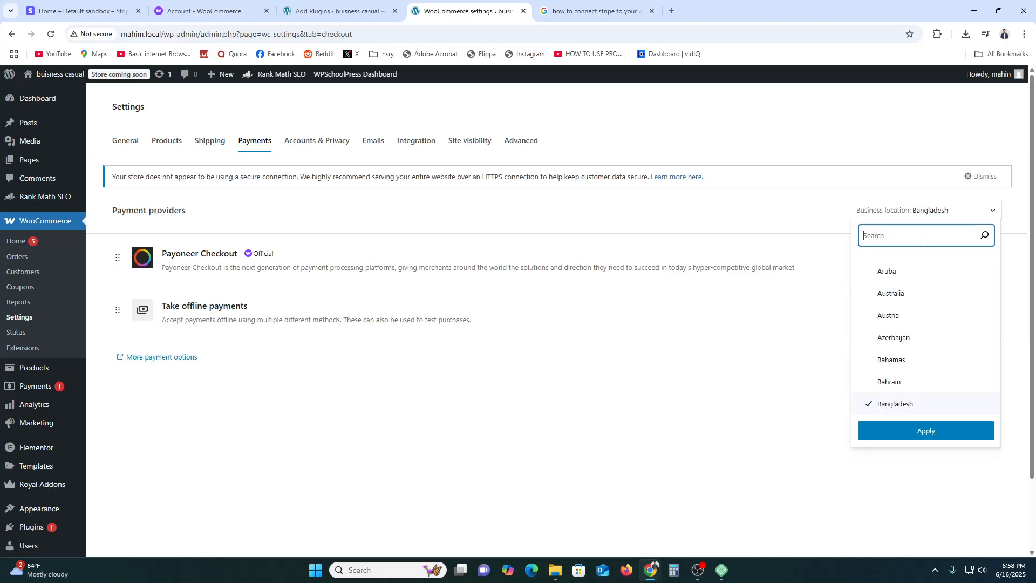
pyautogui.write('uni')
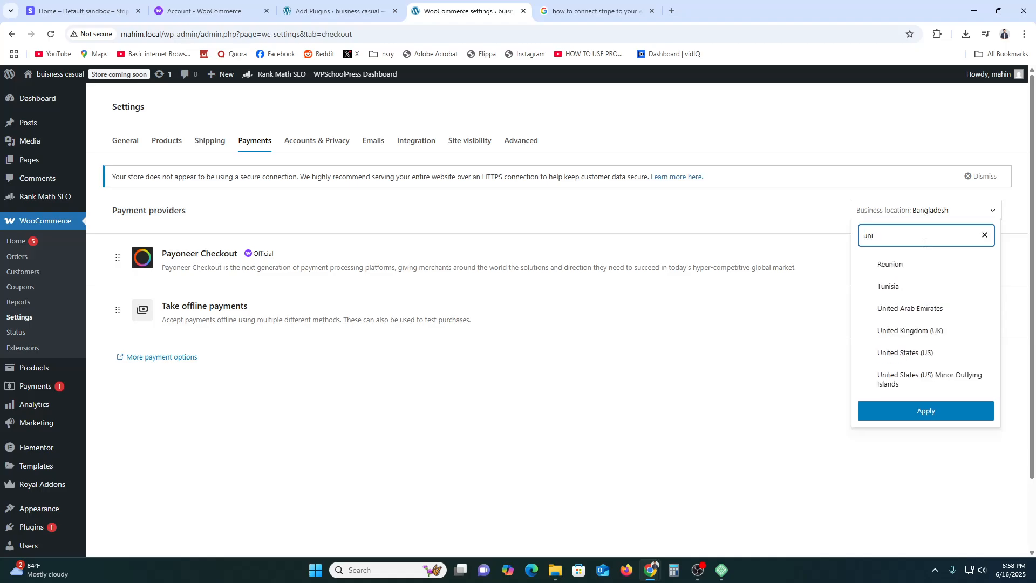
pyautogui.click(943, 351)
pyautogui.click(929, 413)
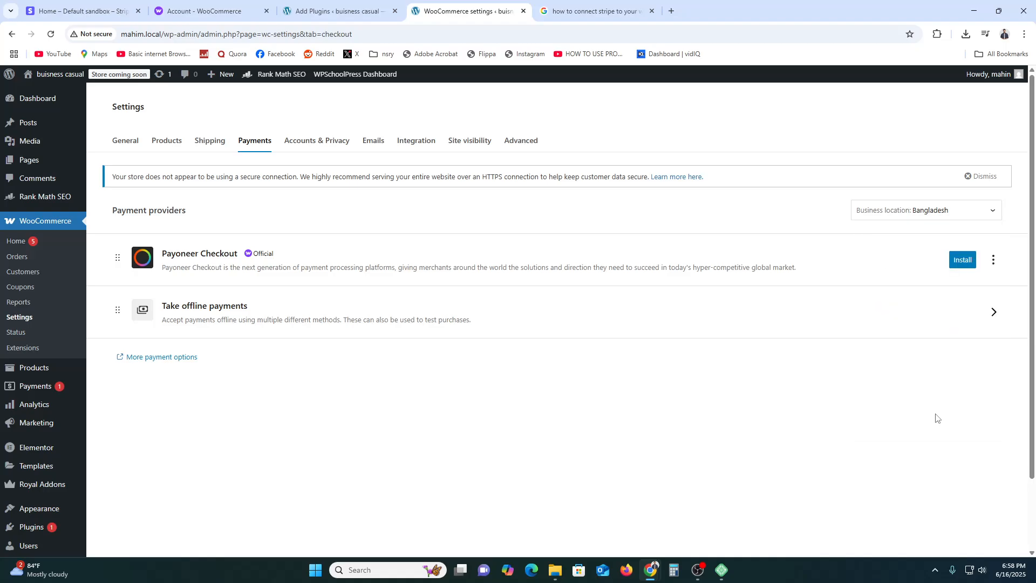
pyautogui.scroll(-3, 350, 319)
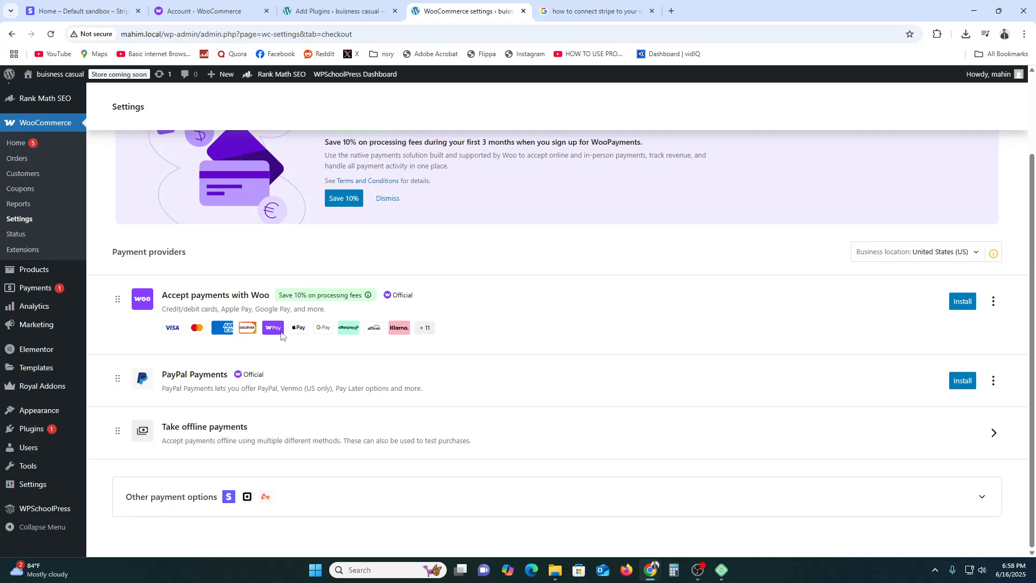
pyautogui.click(425, 328)
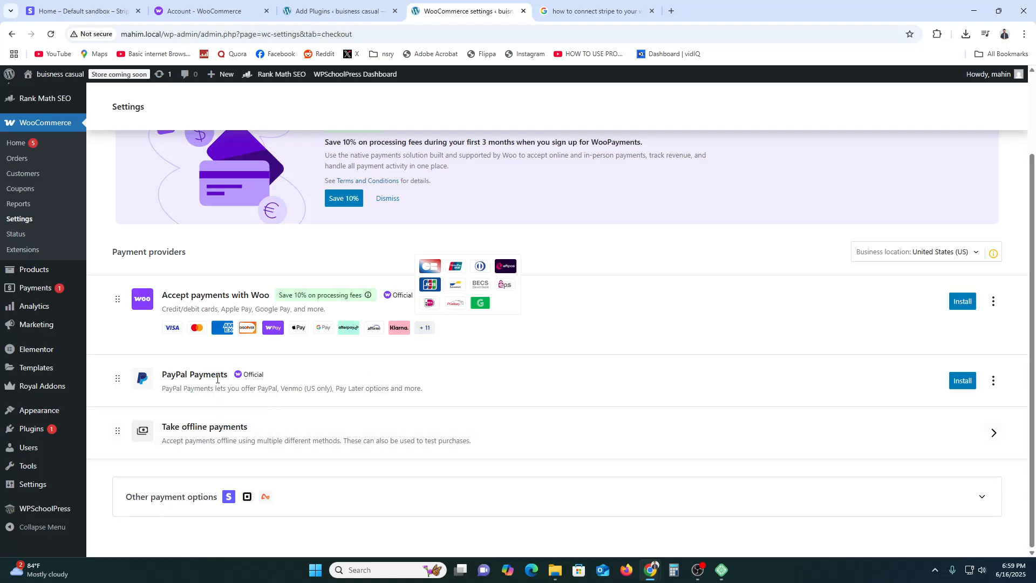
# Step: Install and activate the WooCommerce Stripe Payment Gateway plugin by Automattic
pyautogui.click(346, 11)
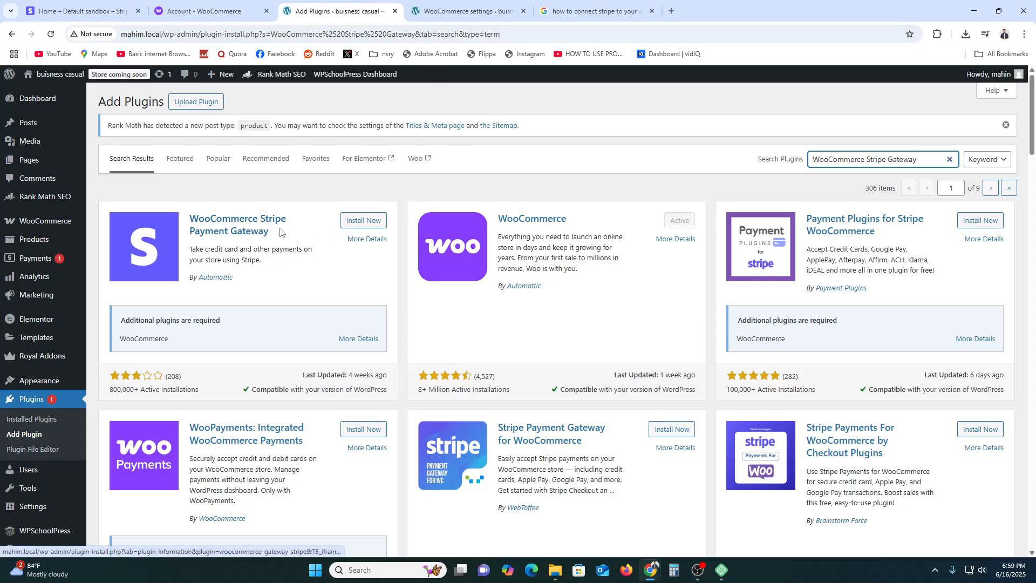
pyautogui.click(357, 223)
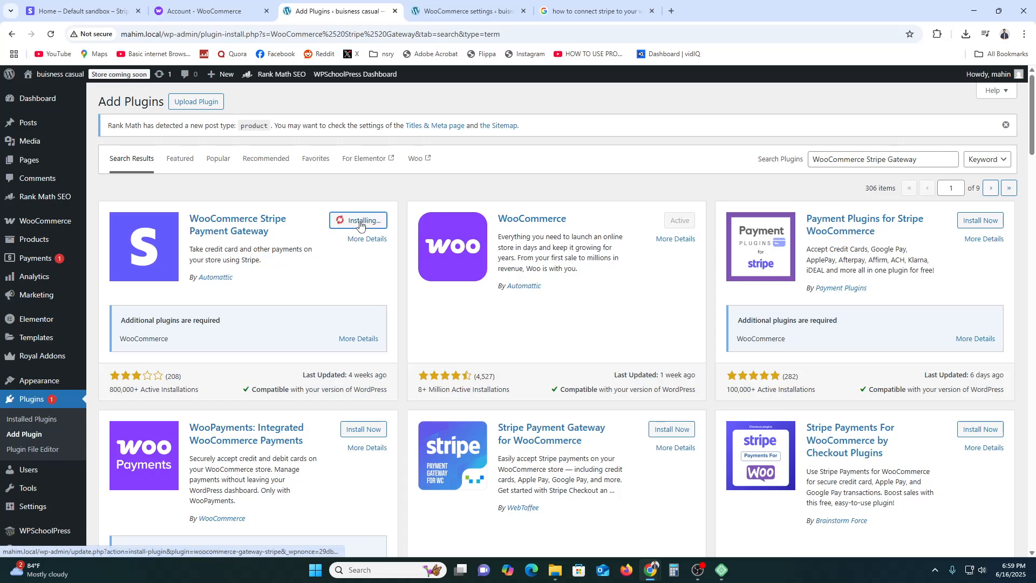
pyautogui.click(463, 11)
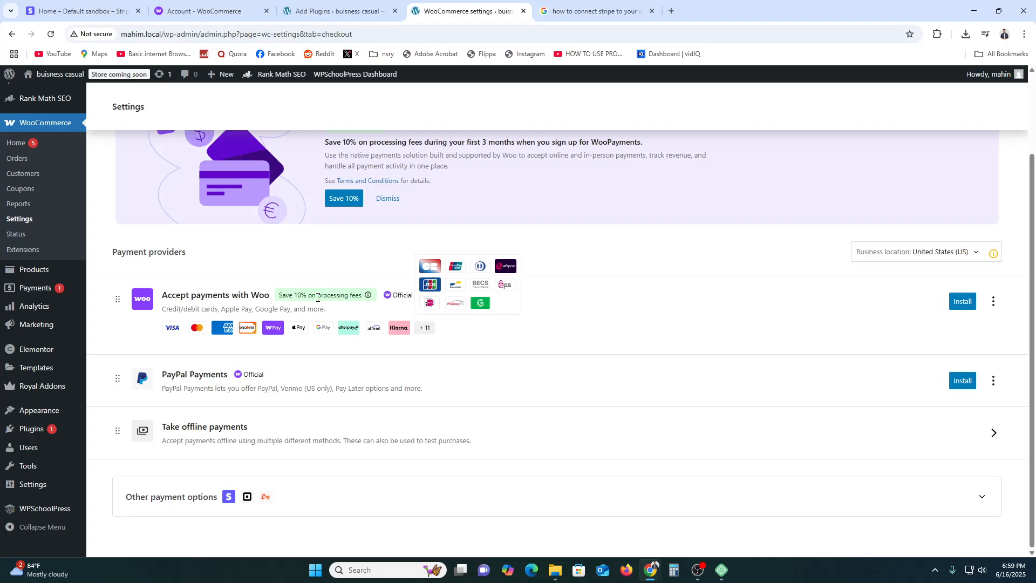
pyautogui.click(338, 9)
pyautogui.click(368, 220)
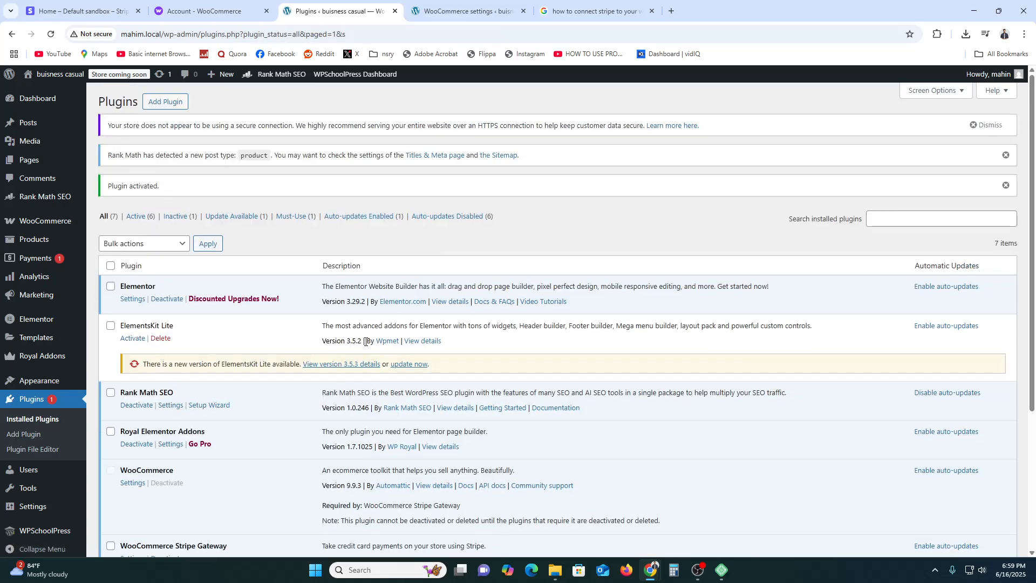
# Step: Open the WooCommerce Stripe Gateway plugin's settings and start creating or connecting a Stripe test account
pyautogui.scroll(-3, 229, 347)
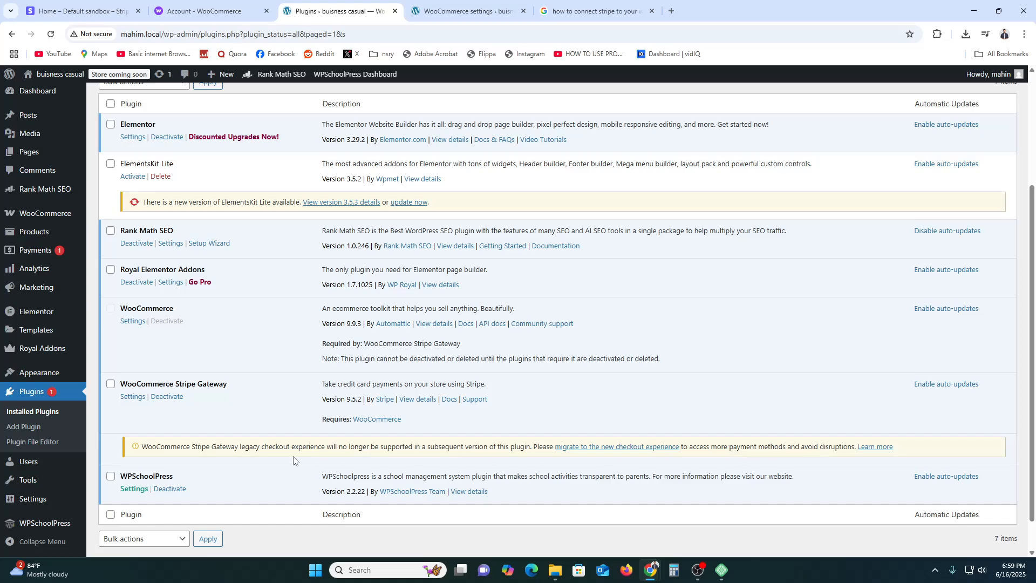
pyautogui.click(133, 397)
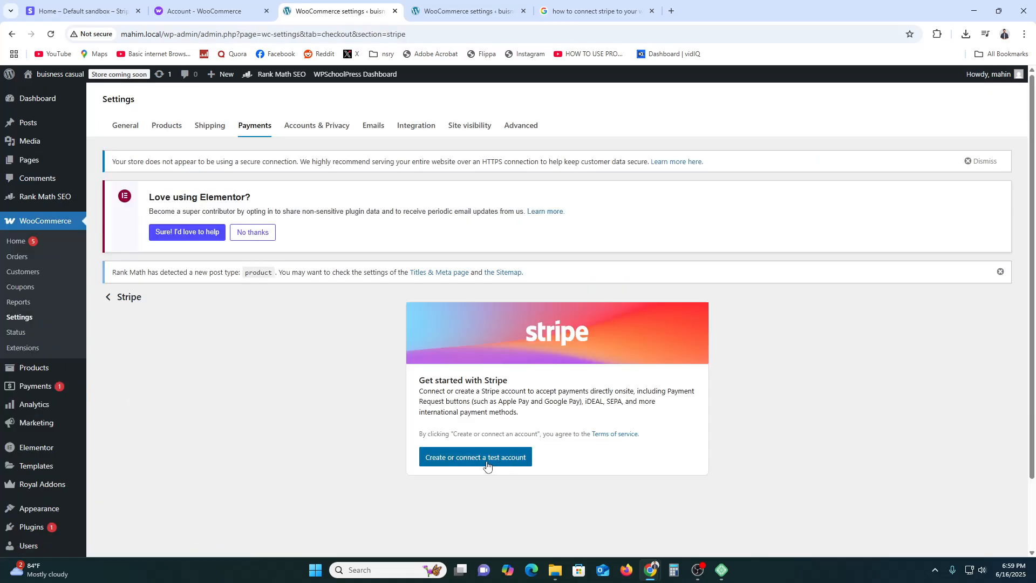
pyautogui.click(487, 465)
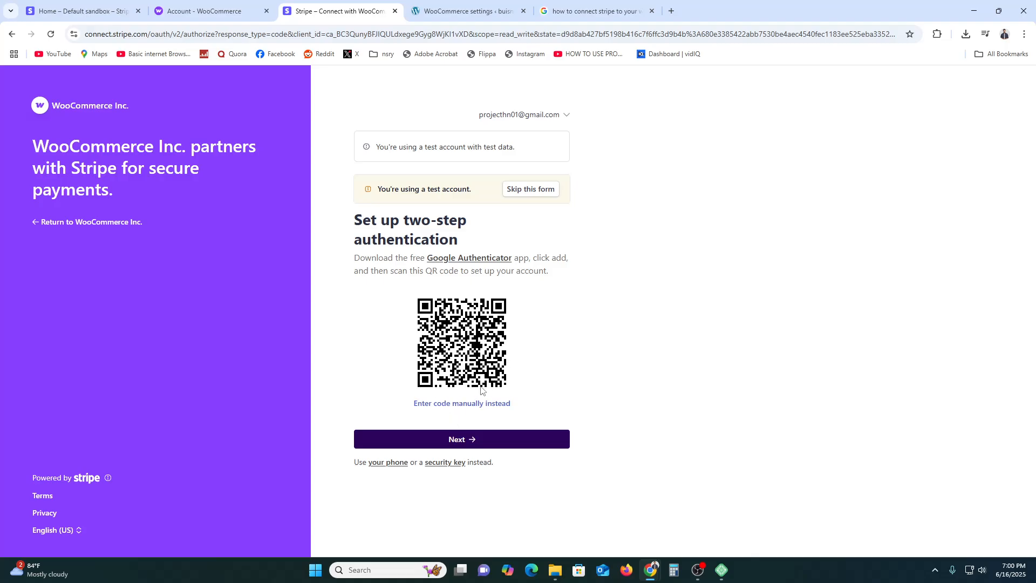
# Step: Try to set up two-step authentication with the manual authenticator secret, and go back from Stripe's connection page
pyautogui.click(472, 404)
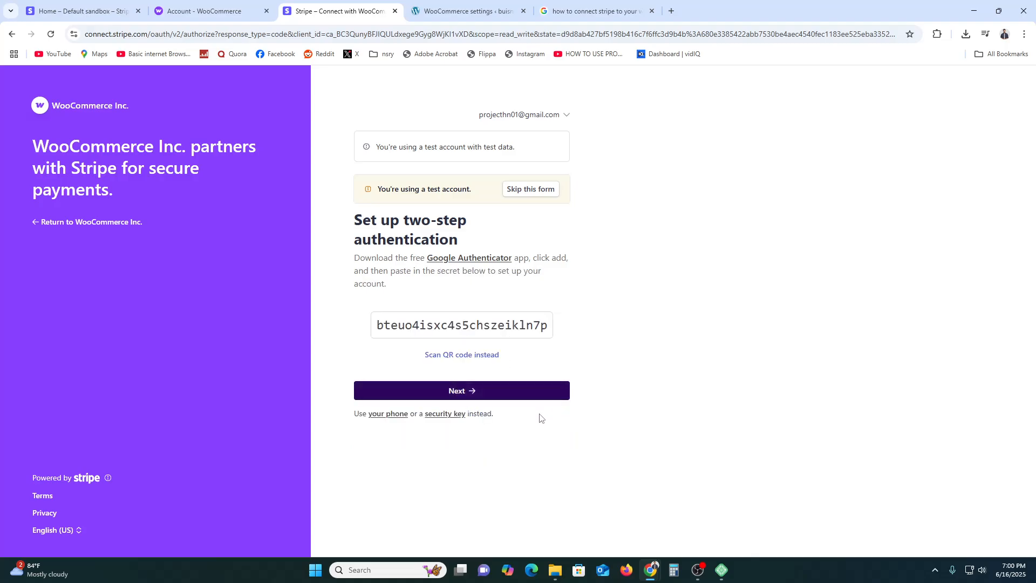
pyautogui.doubleClick(477, 326)
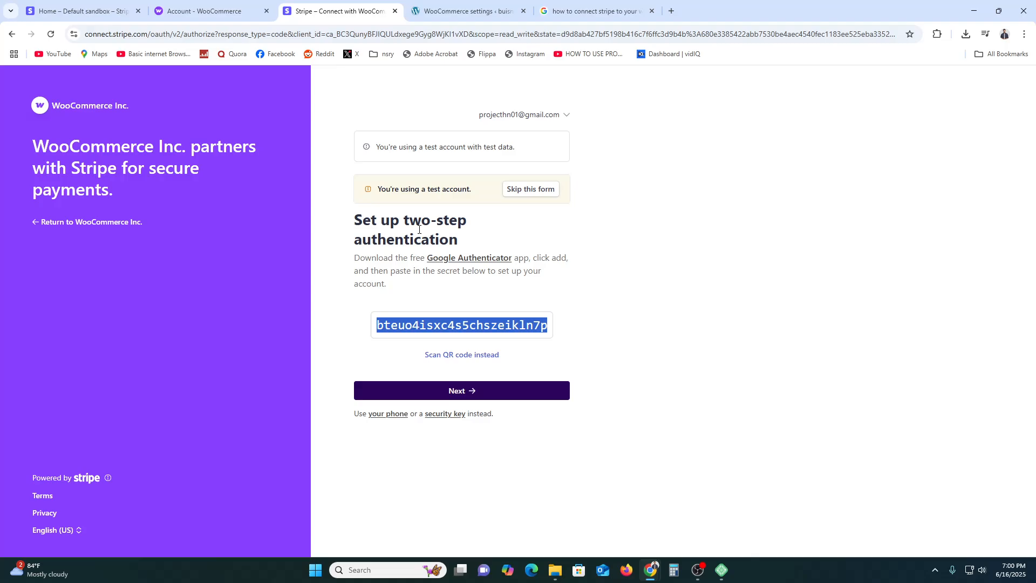
pyautogui.click(463, 389)
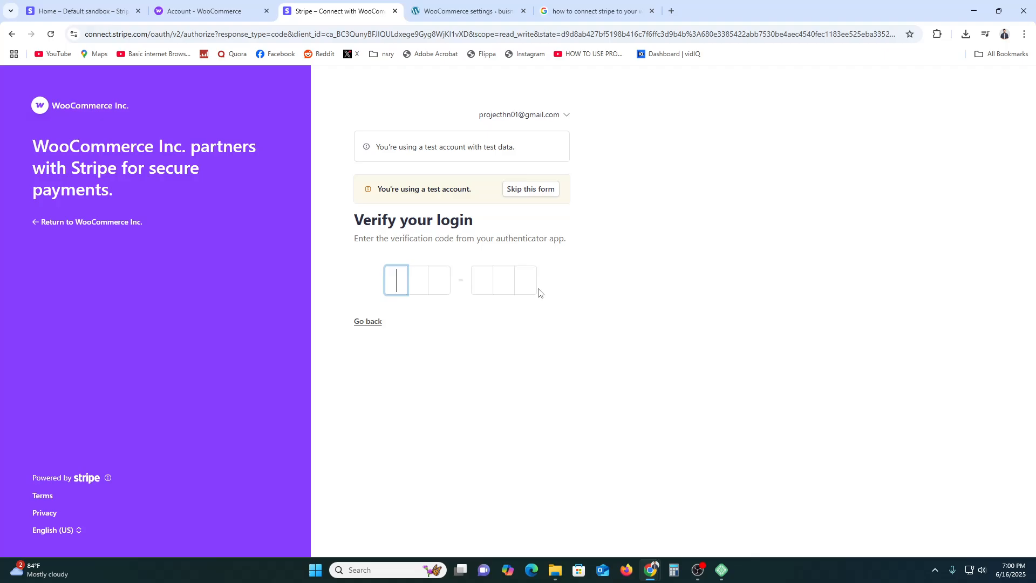
pyautogui.click(361, 322)
pyautogui.click(237, 3)
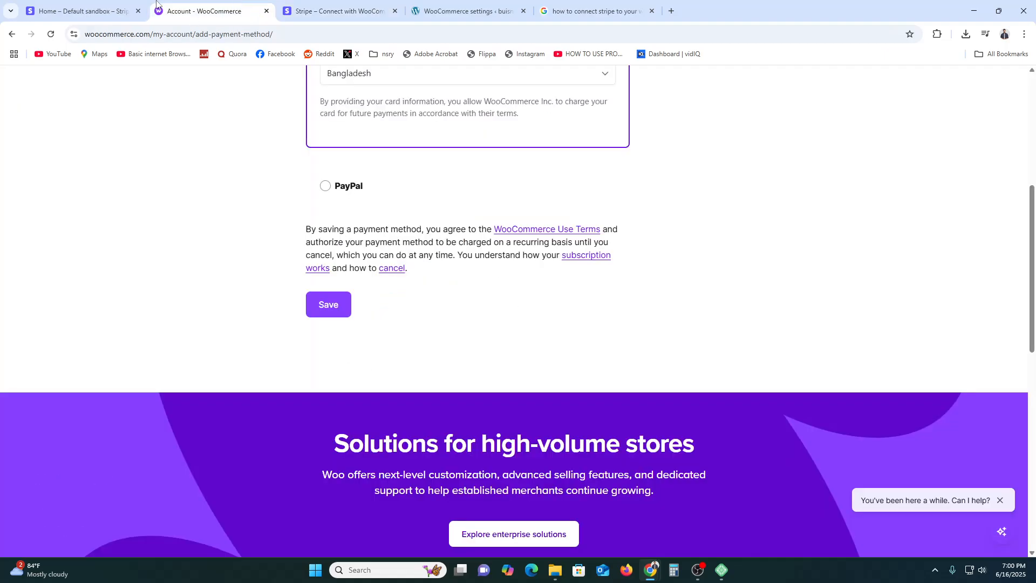
pyautogui.click(343, 8)
pyautogui.click(12, 34)
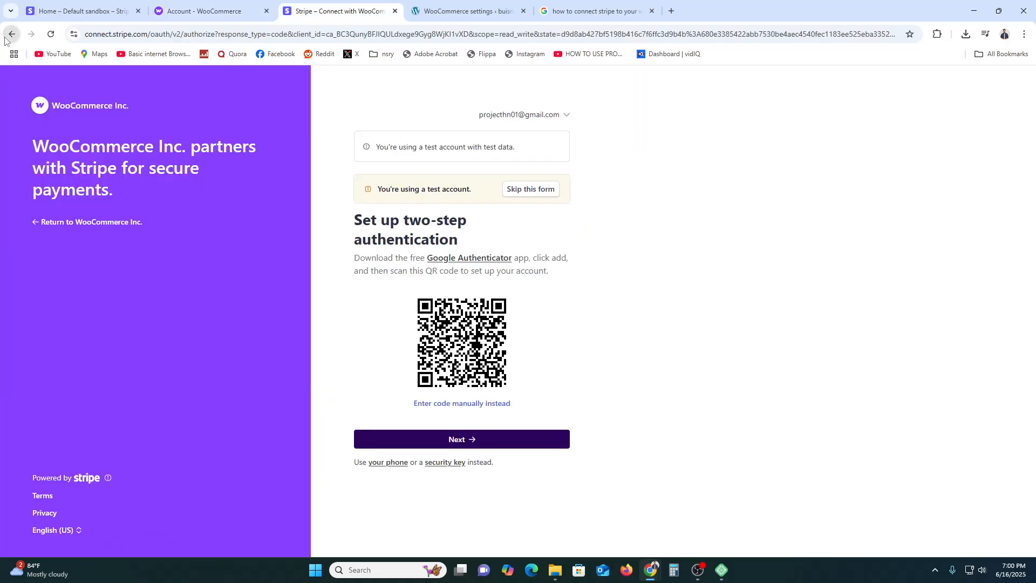